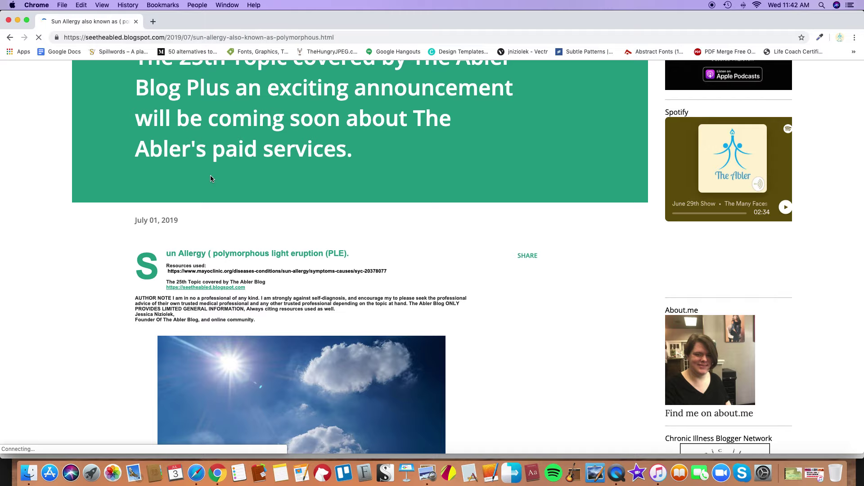
Look through the Sun Allergy blog post from its banner down to the photos below the author note.
scroll(210, 178, down, 4)
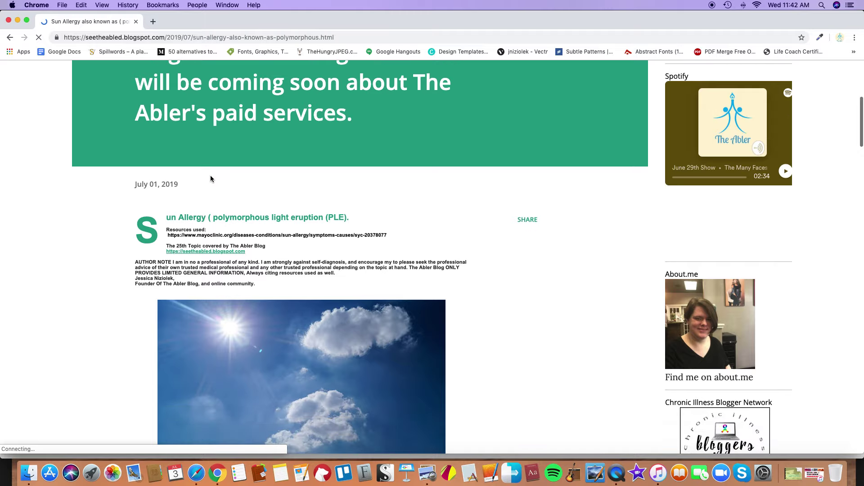
scroll(211, 178, down, 6)
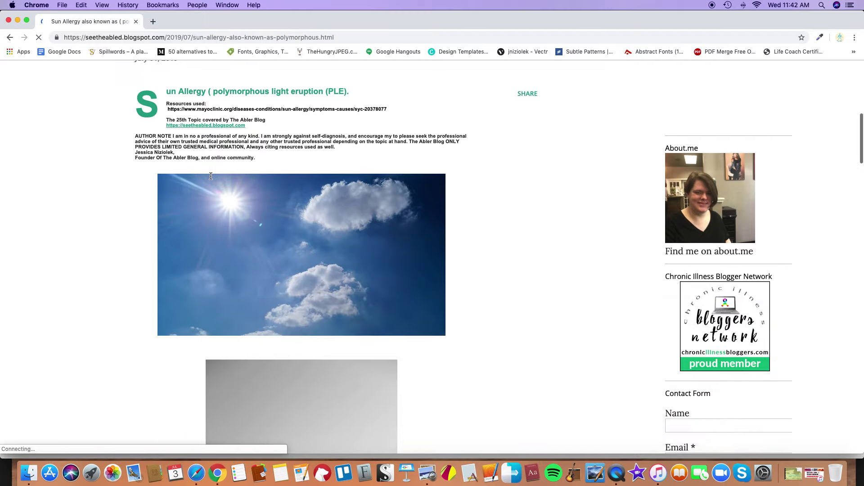
scroll(211, 179, down, 4)
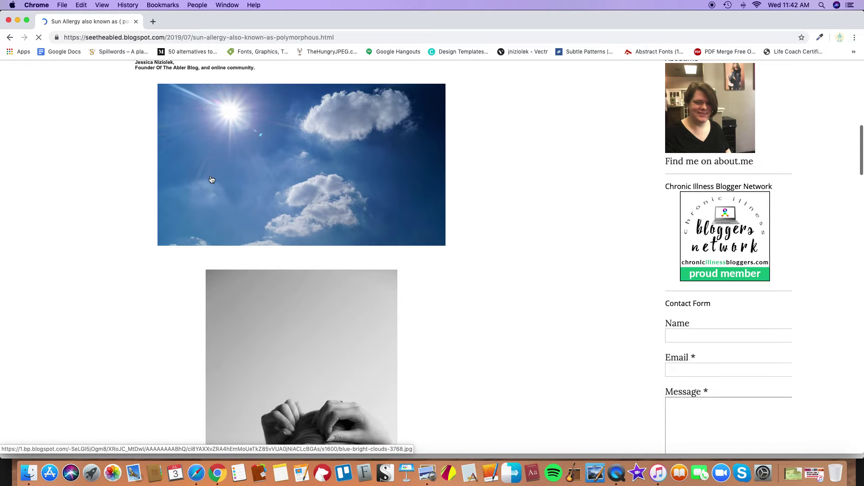
scroll(211, 179, down, 3)
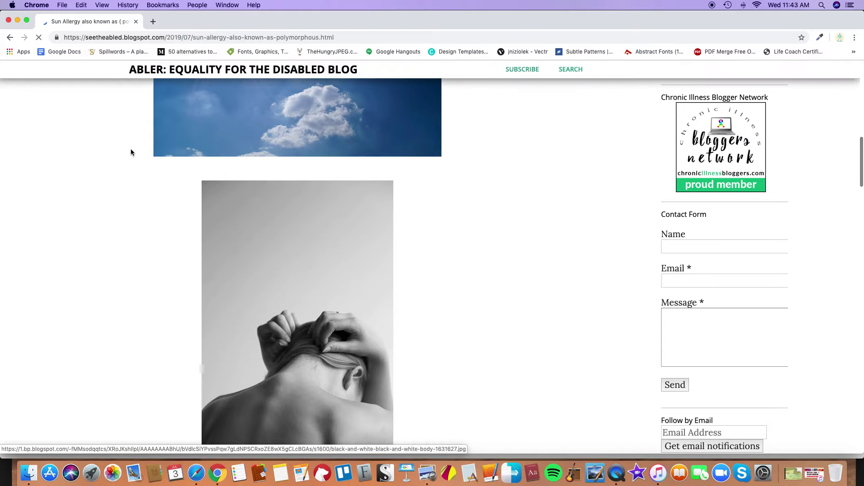
Close the blog window and open a new Chrome window on its search start page.
click(8, 21)
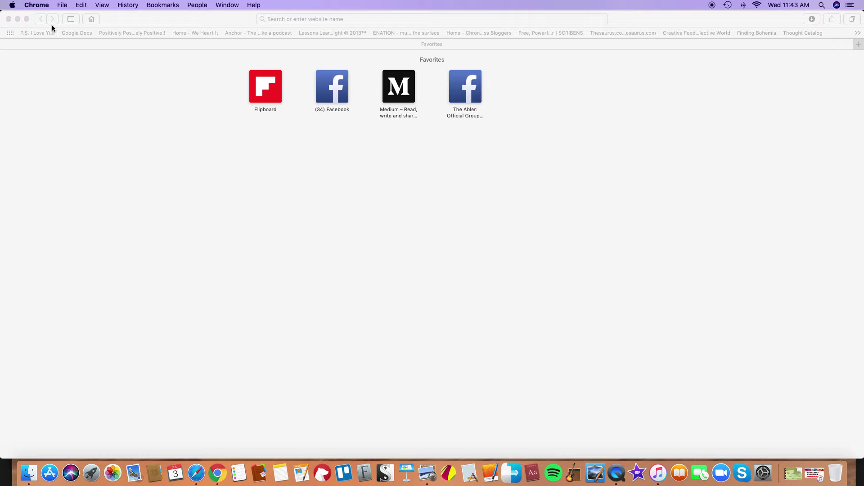
click(161, 5)
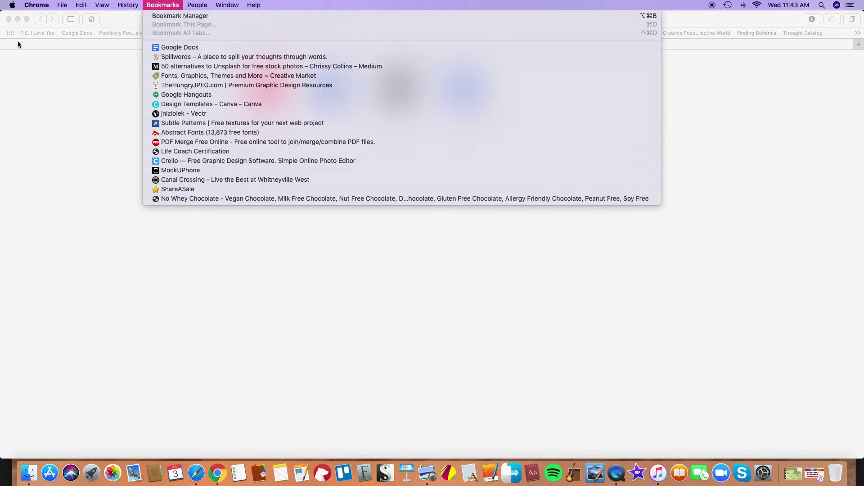
click(48, 133)
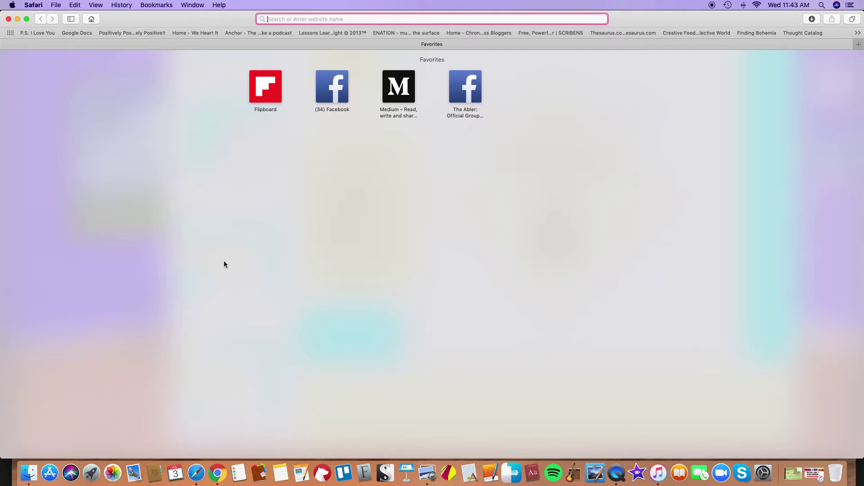
click(220, 472)
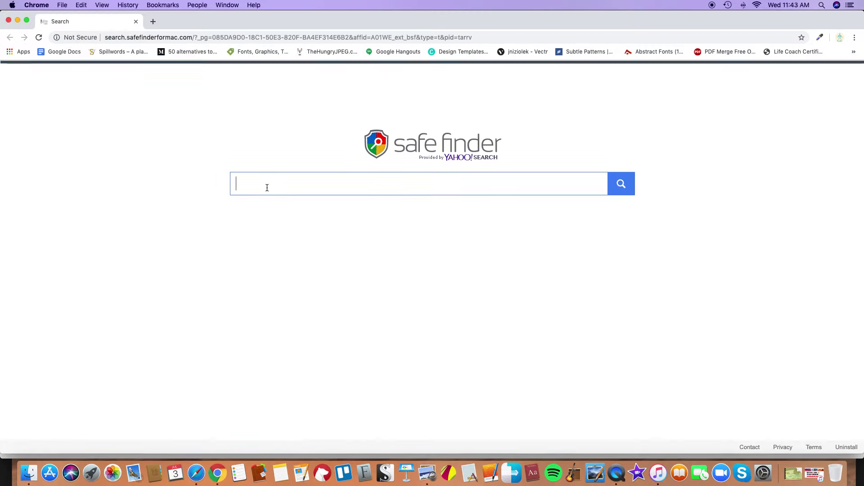
text(hppglr gr)
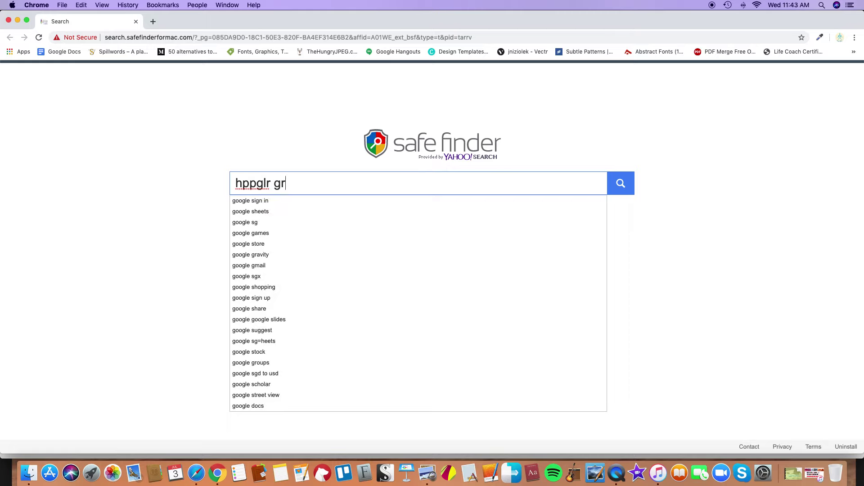
text(ive)
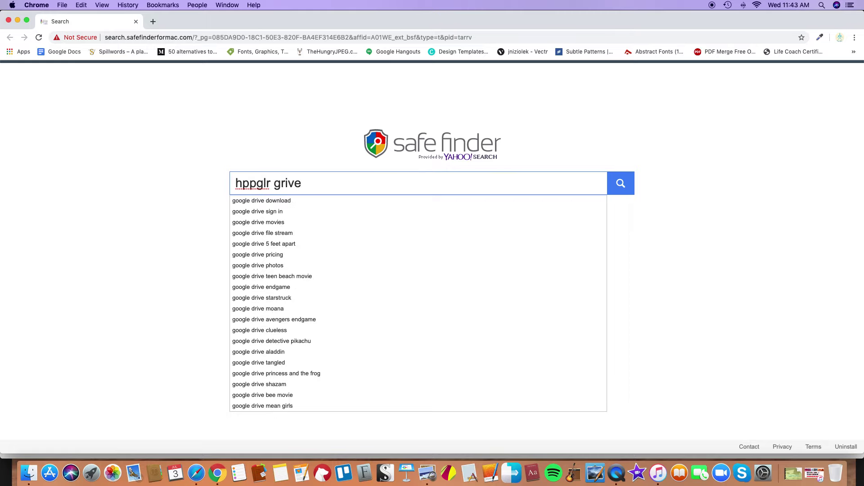
key(BackSpace)
key(BackSpace)
key(BackSpace)
key(BackSpace)
key(BackSpace)
key(BackSpace)
key(BackSpace)
key(BackSpace)
key(BackSpace)
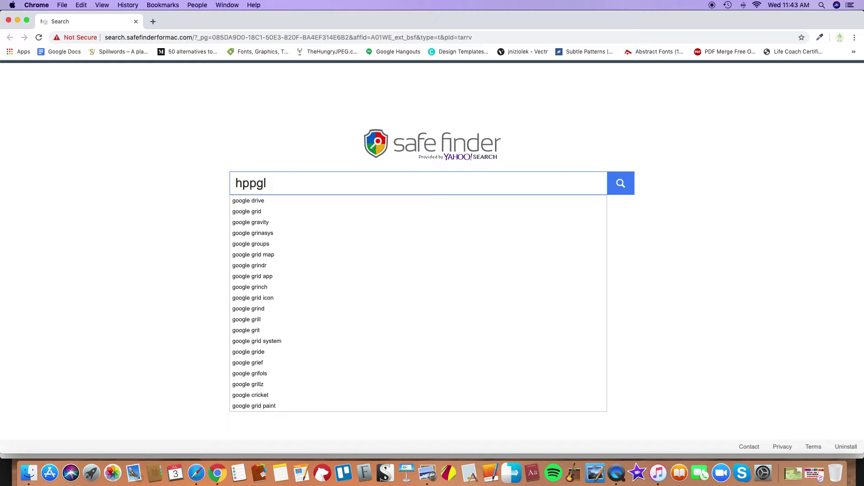
key(BackSpace)
key(BackSpace)
key(BackSpace)
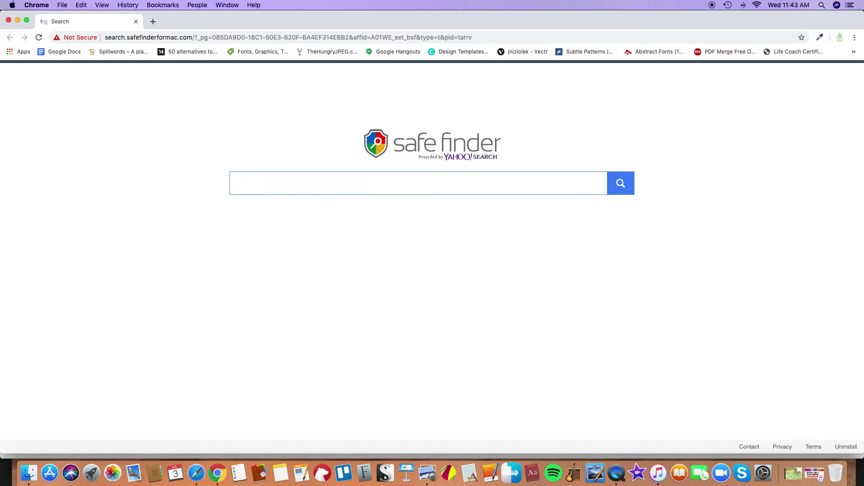
Search the web for "google drive".
text(h)
key(BackSpace)
text(google )
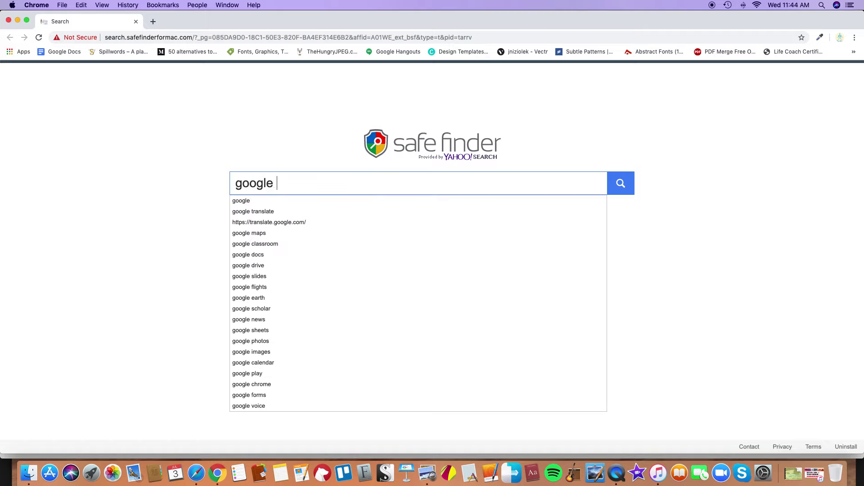
text(drive)
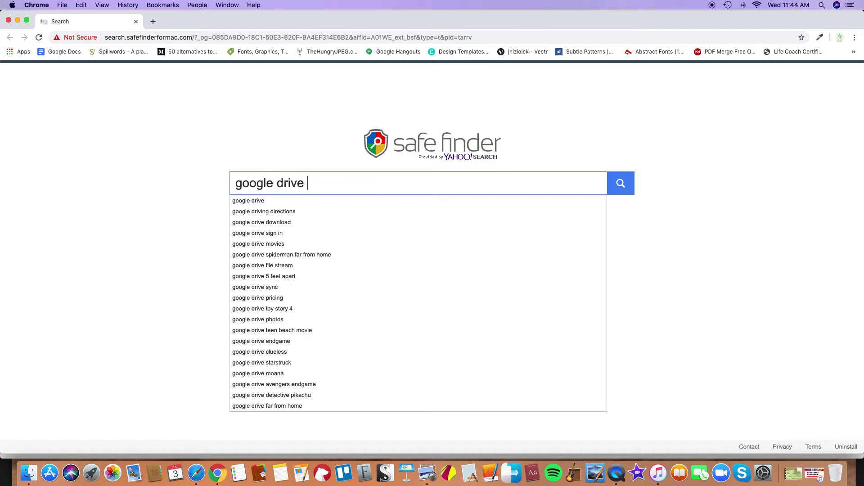
key(Return)
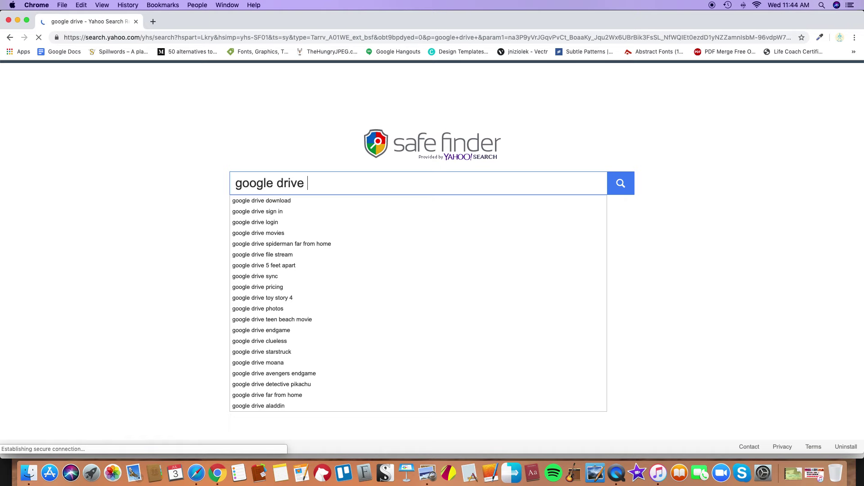
Open My Drive from the Google Drive search result and open the "Potential First-Time Client Topic/ Service/Product/ Form".
scroll(210, 185, down, 3)
scroll(210, 185, up, 1)
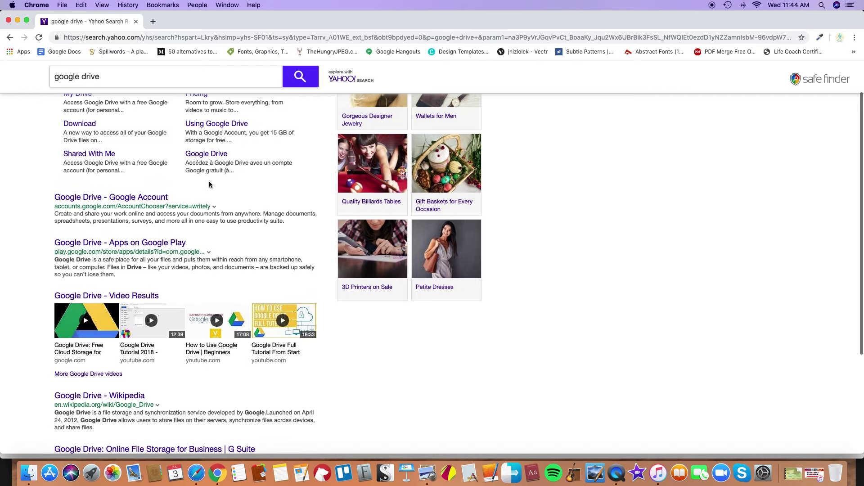
scroll(210, 185, up, 2)
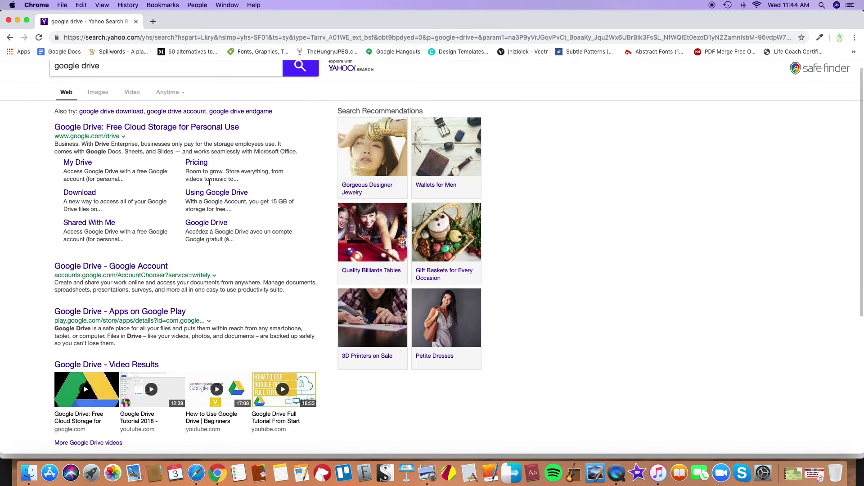
click(83, 166)
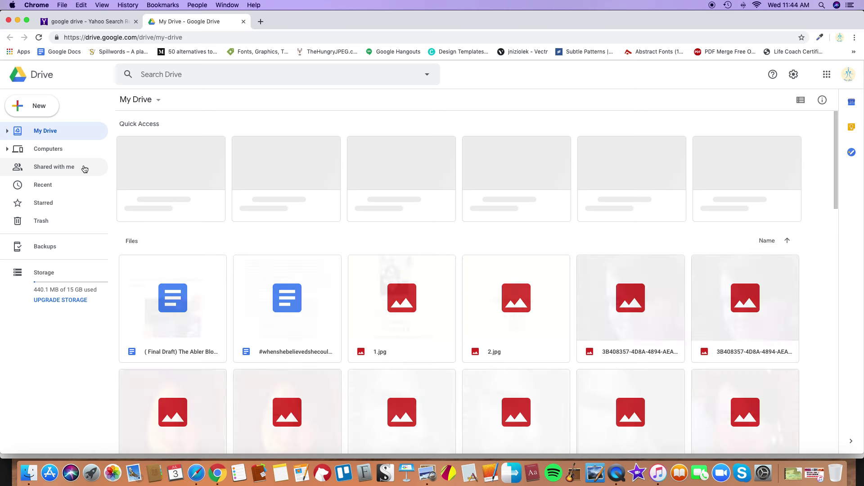
click(138, 173)
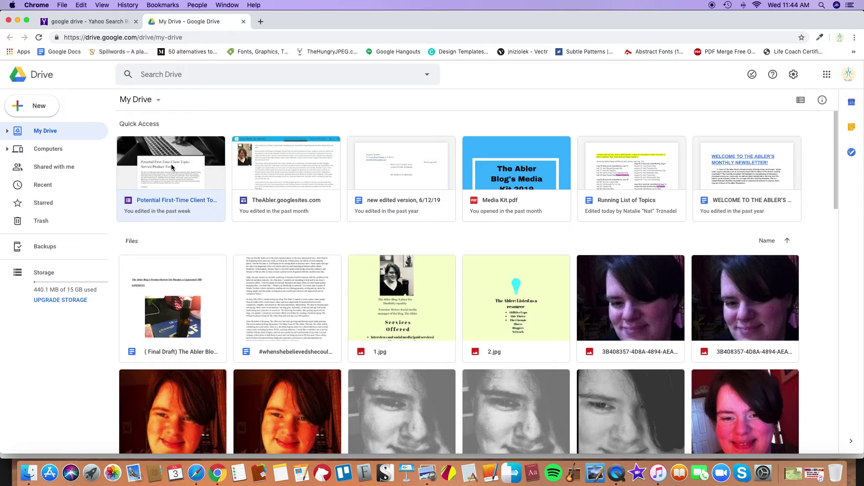
click(161, 201)
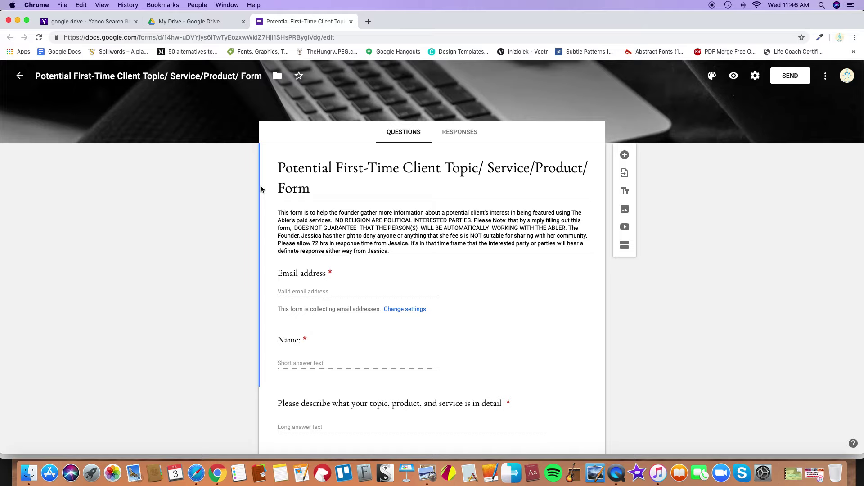
Review the form's description and its email, name, topic description and category questions.
scroll(261, 189, down, 3)
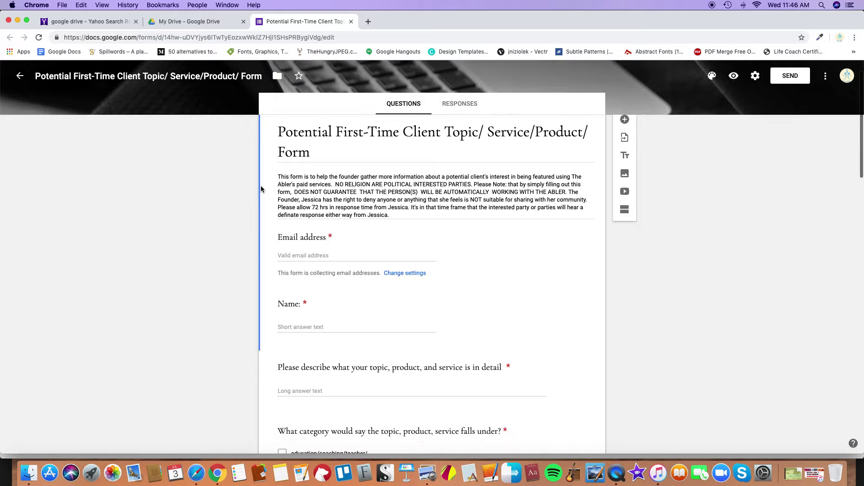
scroll(261, 189, down, 3)
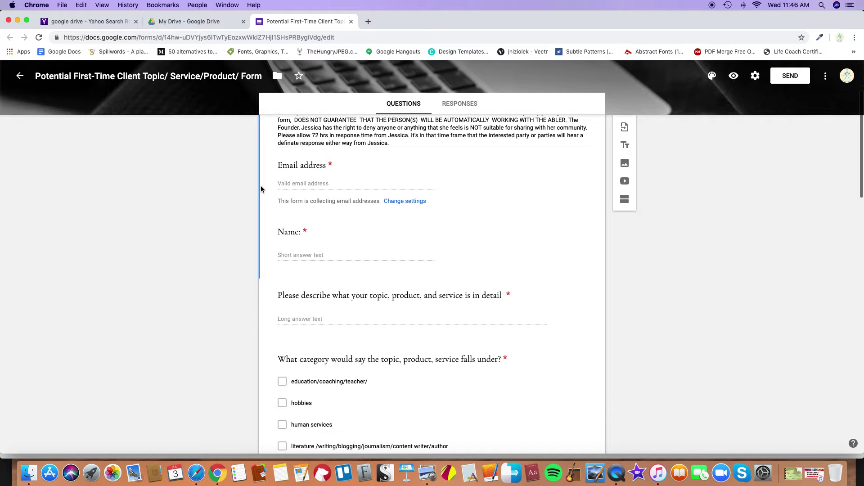
scroll(261, 189, down, 1)
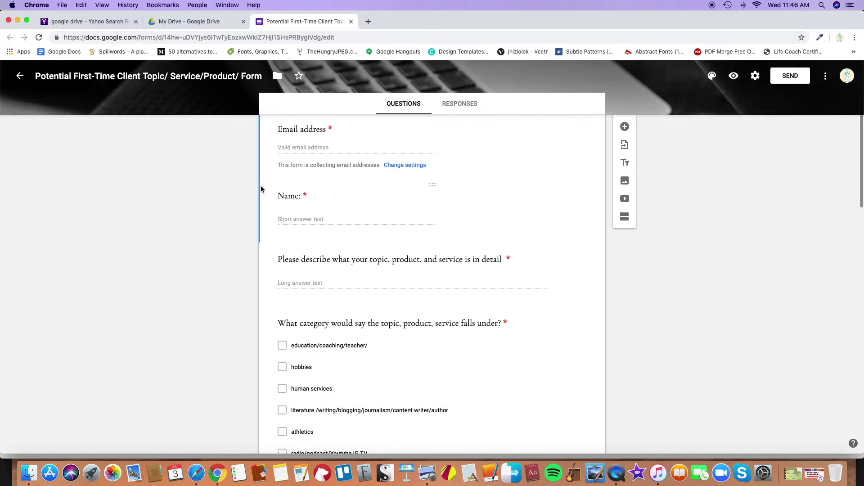
scroll(261, 189, up, 2)
scroll(260, 189, up, 2)
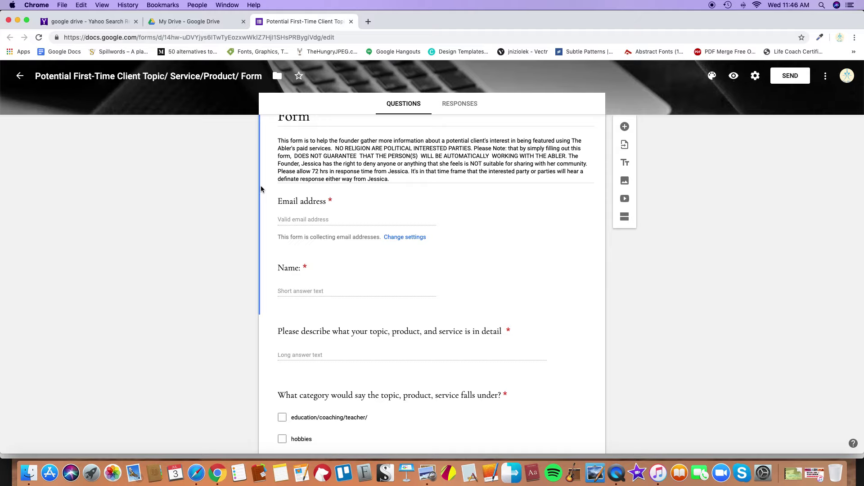
scroll(261, 189, down, 4)
scroll(261, 189, down, 6)
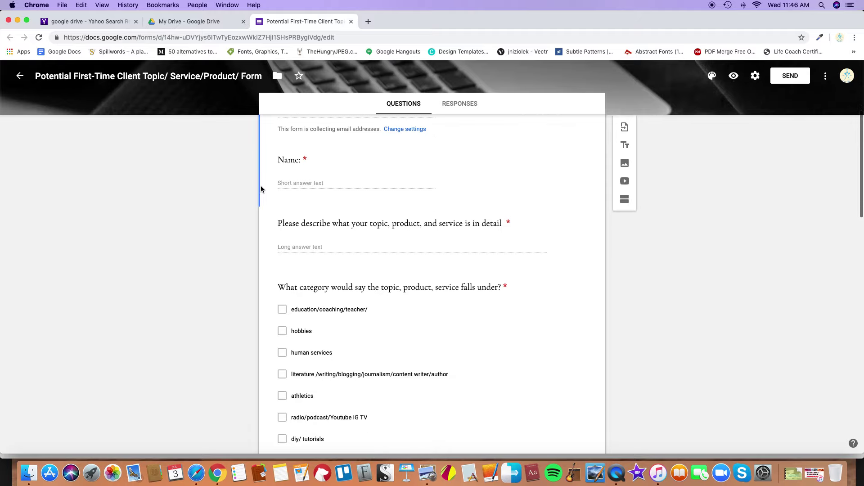
scroll(261, 189, down, 1)
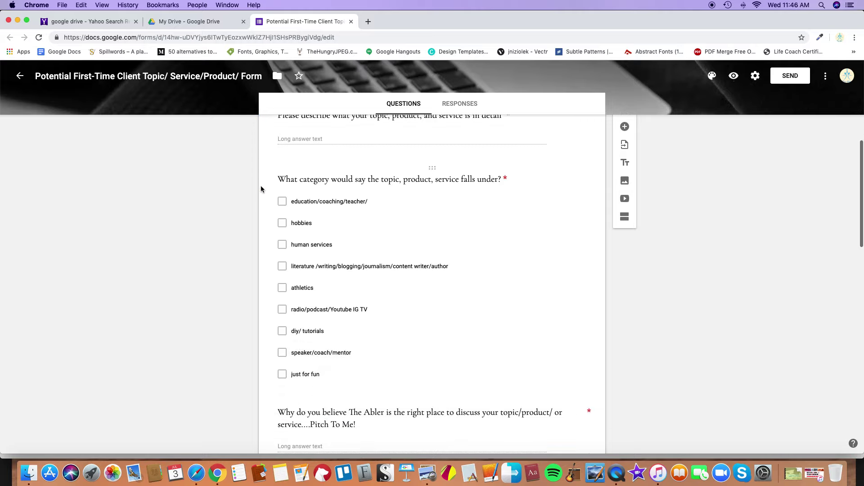
scroll(261, 189, down, 2)
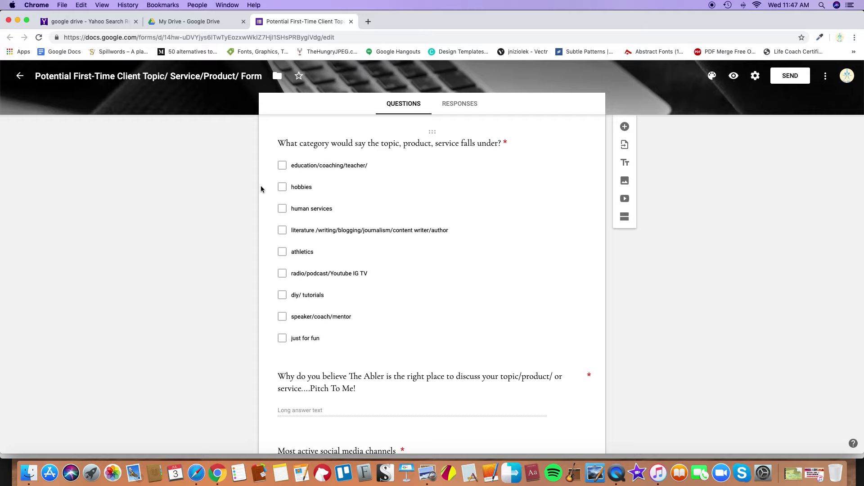
Review the form's questions on the pitch, social media channels, call preferences and times, phone number and time zone, and audience age group.
scroll(262, 188, down, 4)
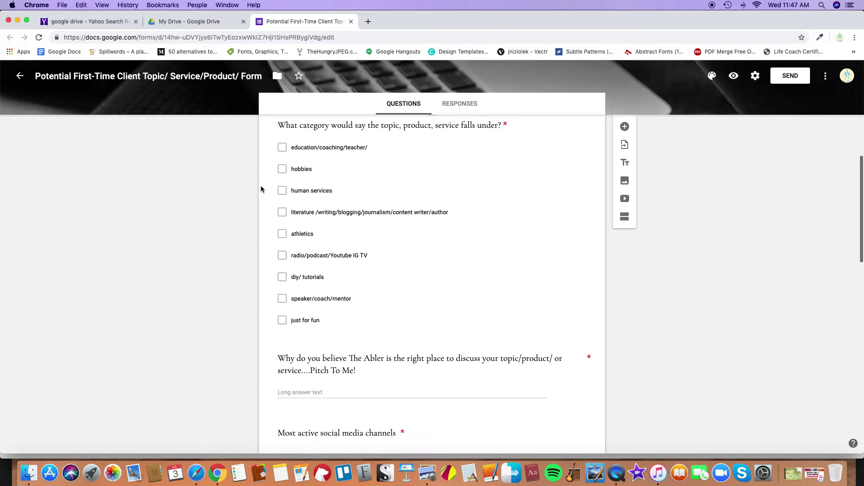
scroll(261, 189, down, 2)
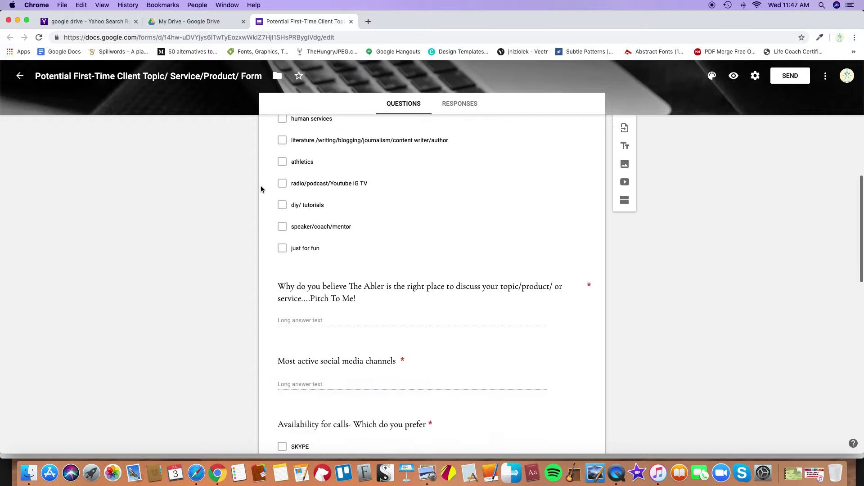
scroll(261, 189, down, 3)
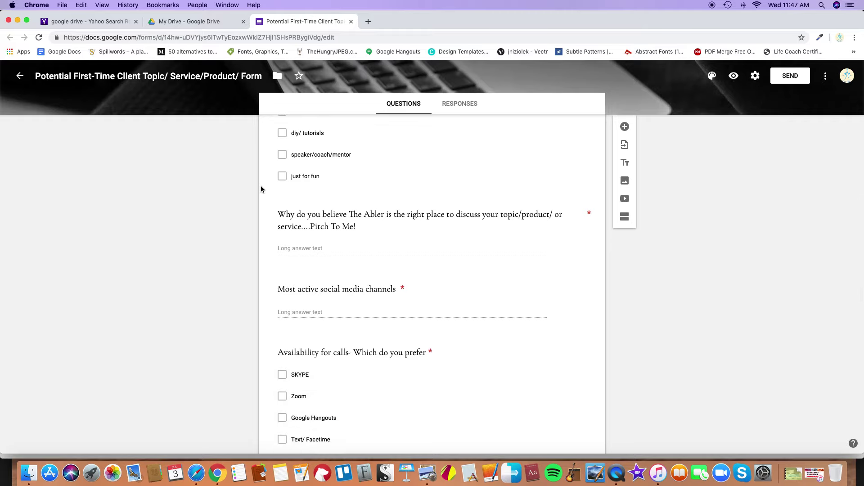
scroll(261, 189, down, 2)
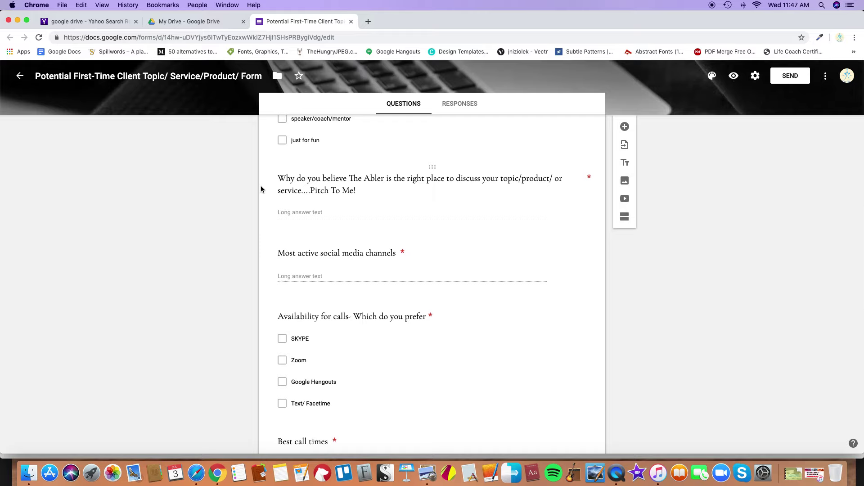
scroll(261, 189, down, 4)
scroll(260, 188, down, 6)
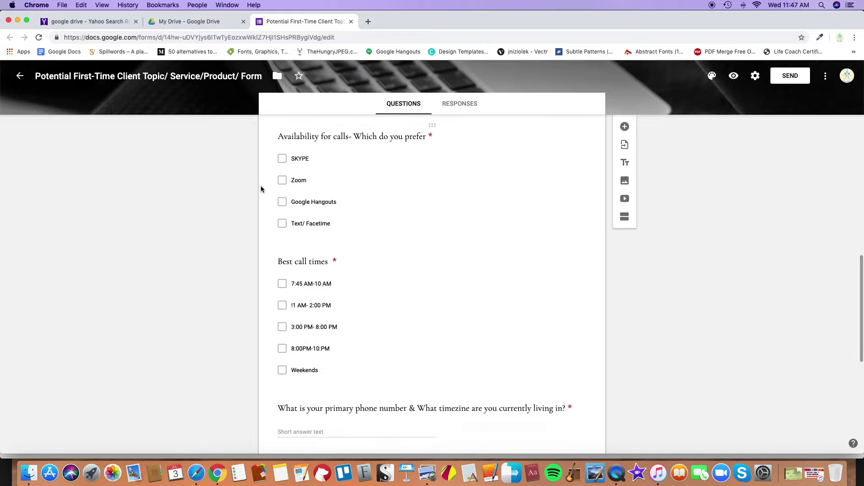
scroll(261, 188, down, 6)
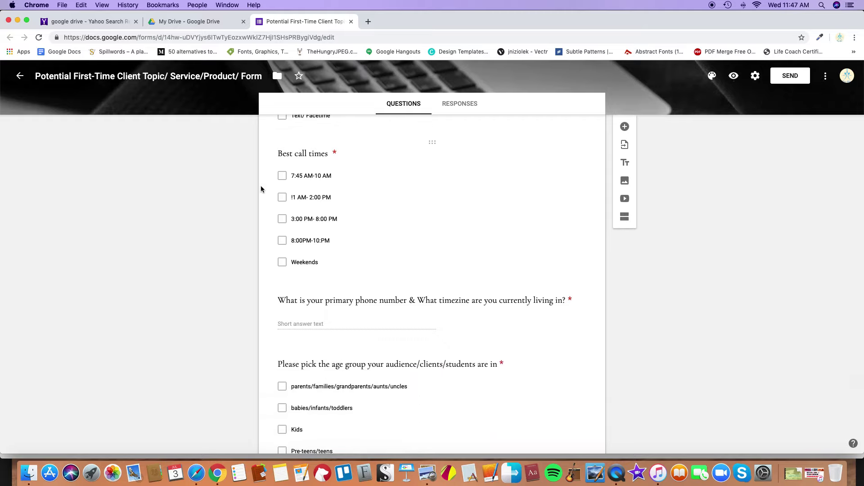
scroll(261, 188, down, 1)
scroll(261, 188, down, 5)
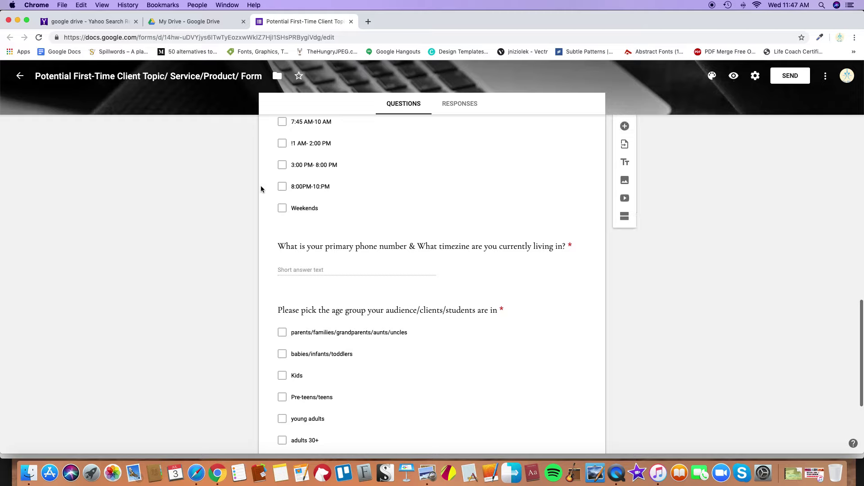
scroll(261, 189, down, 3)
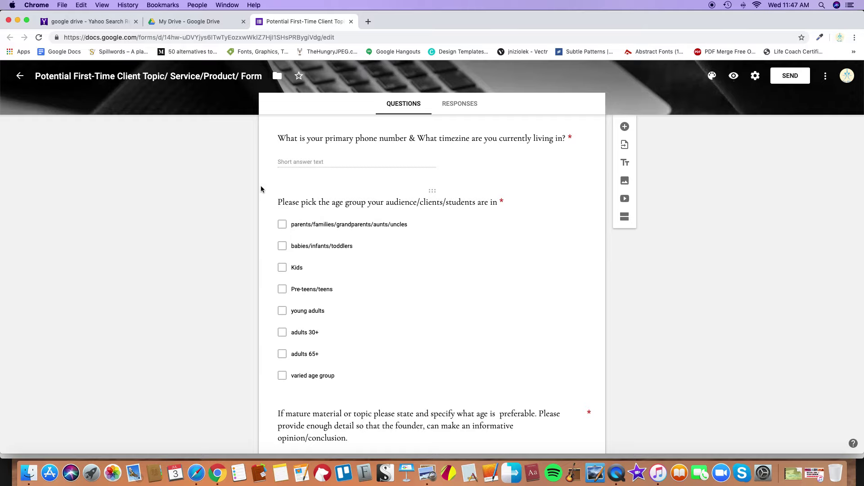
Review the form's closing questions on the audience age group and mature material, and recheck the call times and phone number questions.
scroll(261, 189, down, 3)
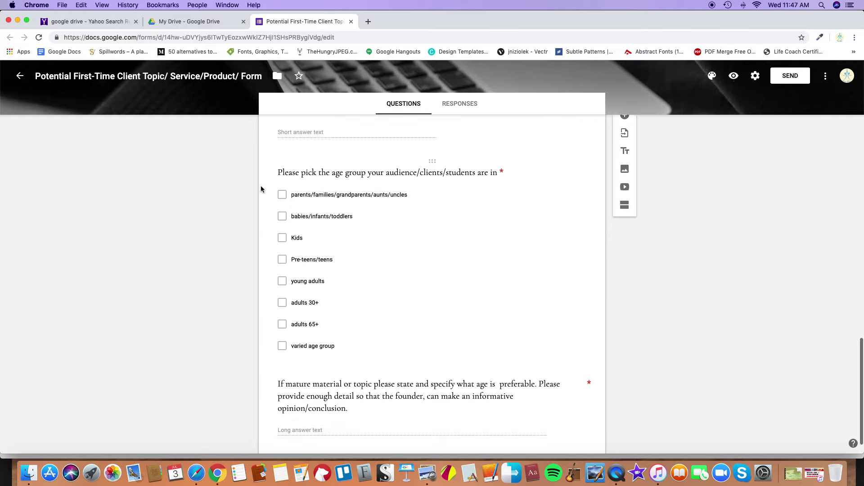
scroll(262, 189, up, 1)
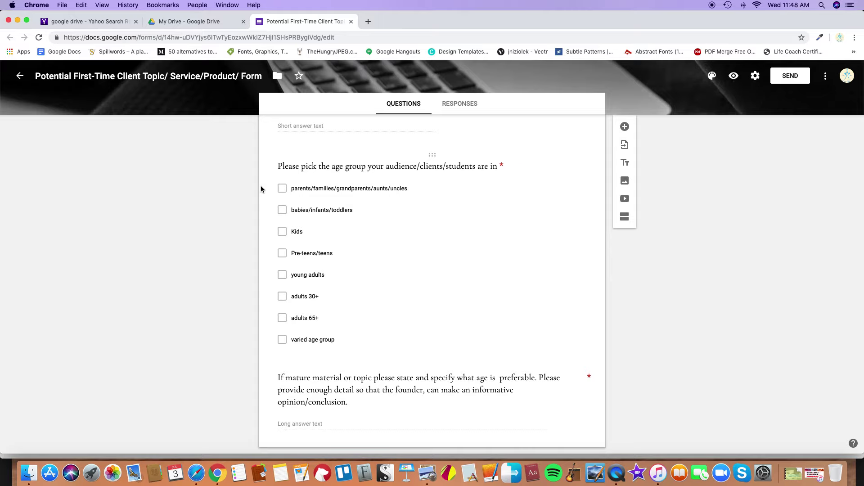
scroll(261, 189, up, 3)
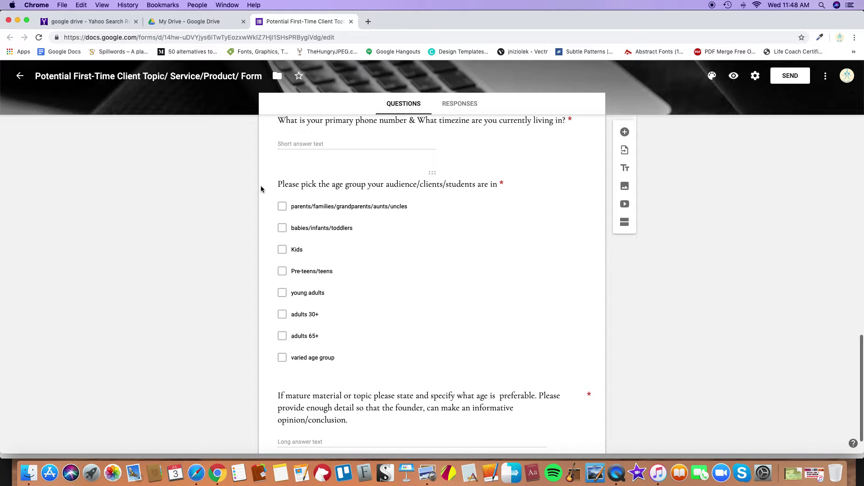
scroll(261, 189, up, 4)
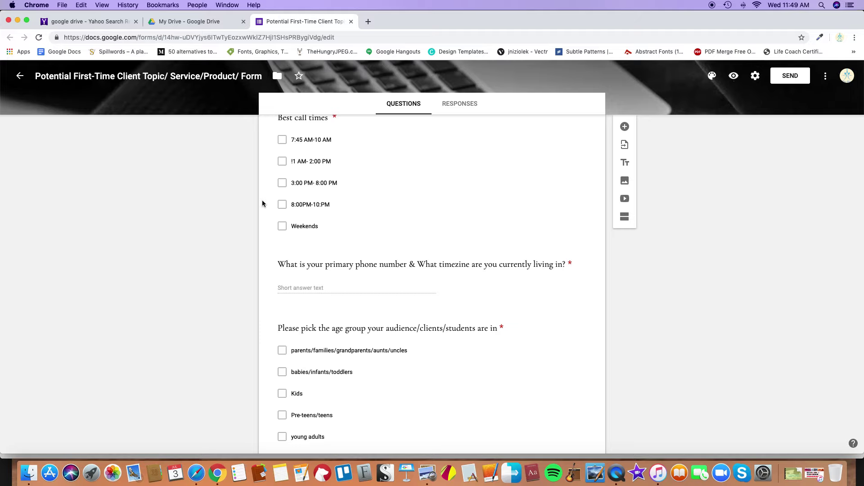
scroll(262, 203, down, 1)
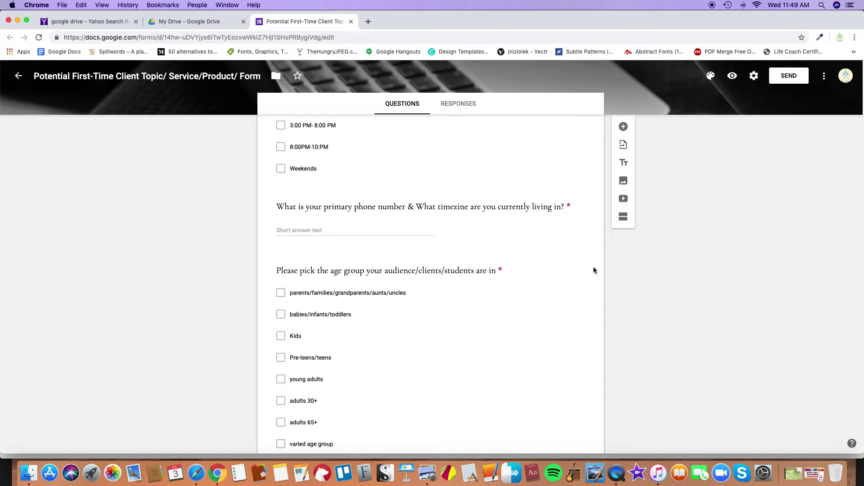
Look back through the form from the age group question up to the category options, and close the form's browser window.
click(529, 281)
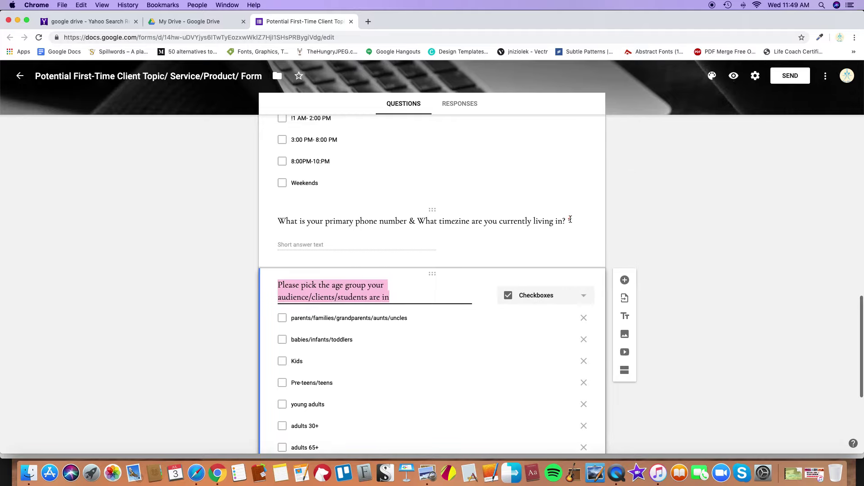
click(571, 220)
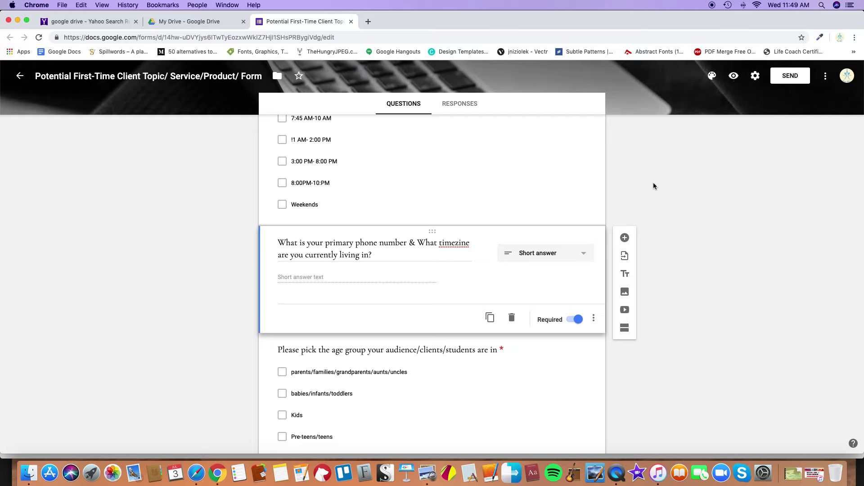
click(559, 137)
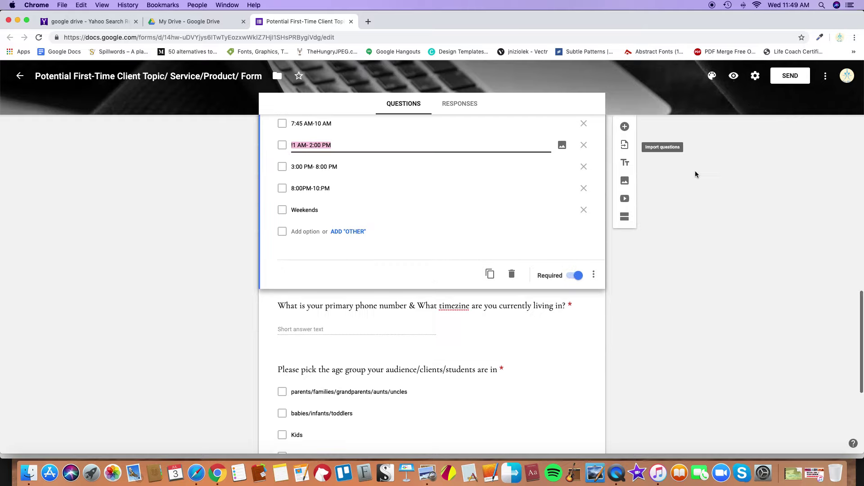
scroll(753, 116, up, 3)
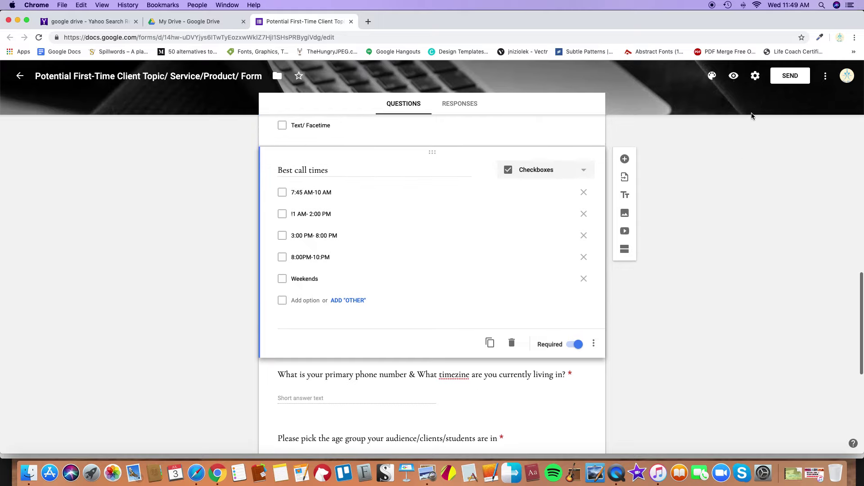
scroll(751, 116, up, 3)
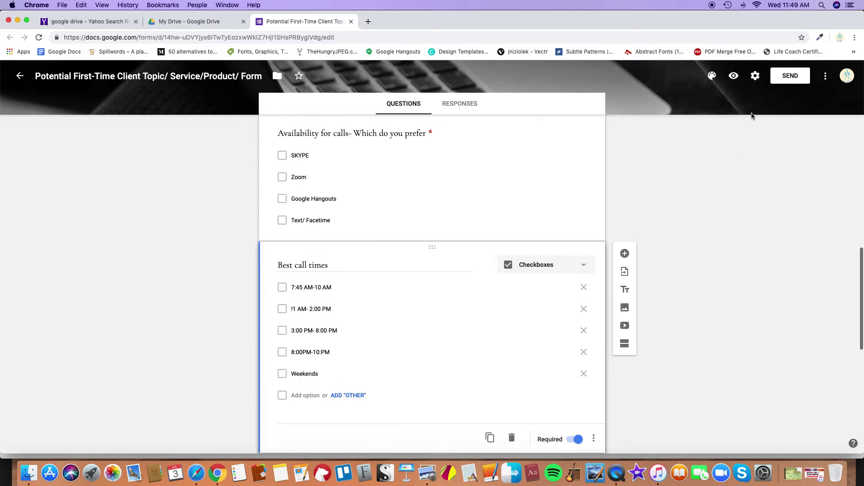
scroll(752, 115, up, 3)
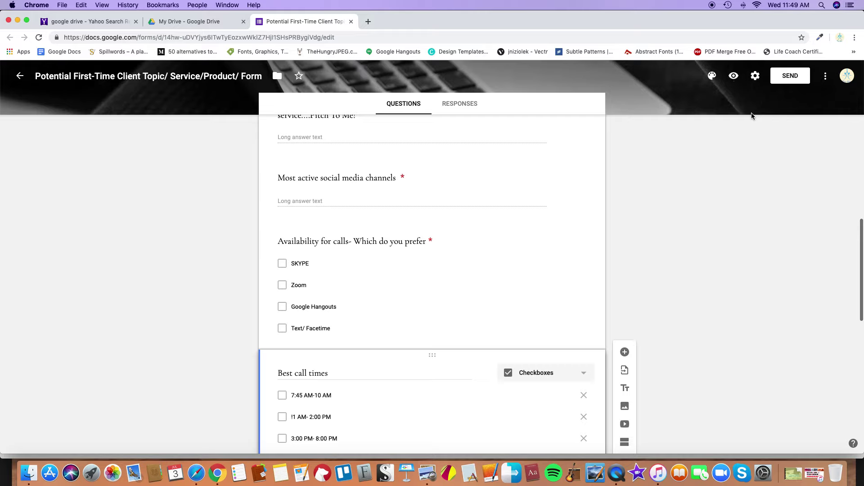
scroll(752, 115, up, 3)
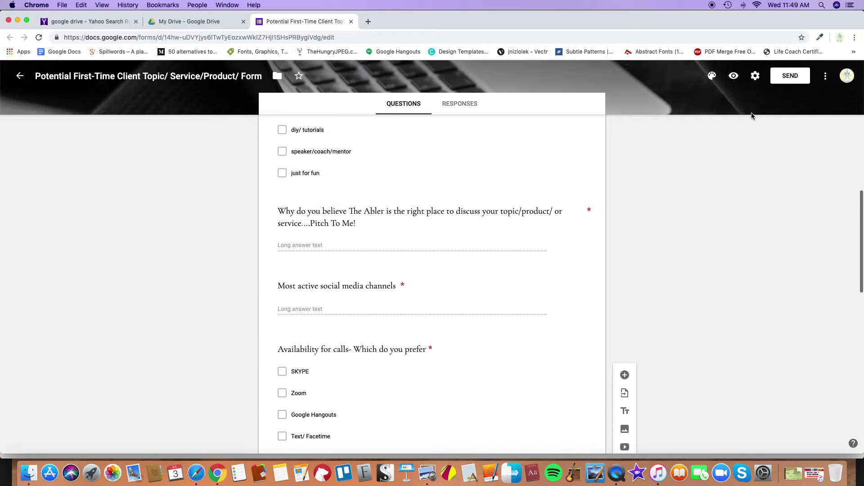
scroll(752, 116, up, 2)
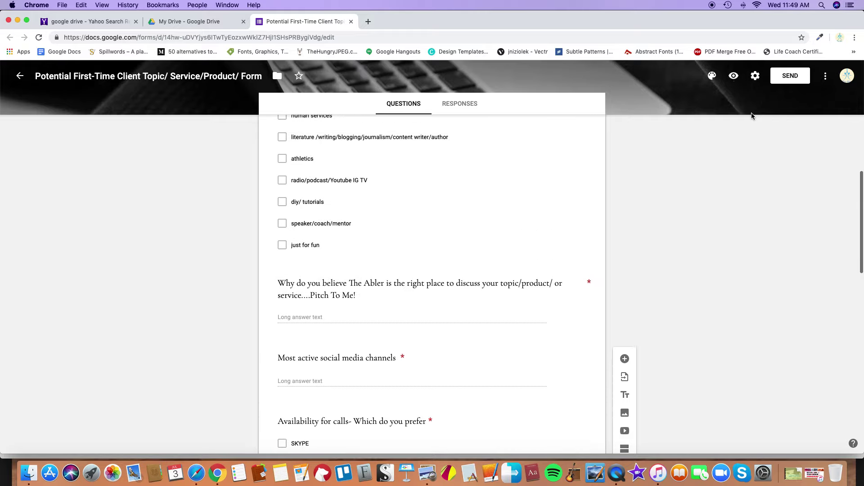
scroll(752, 115, up, 1)
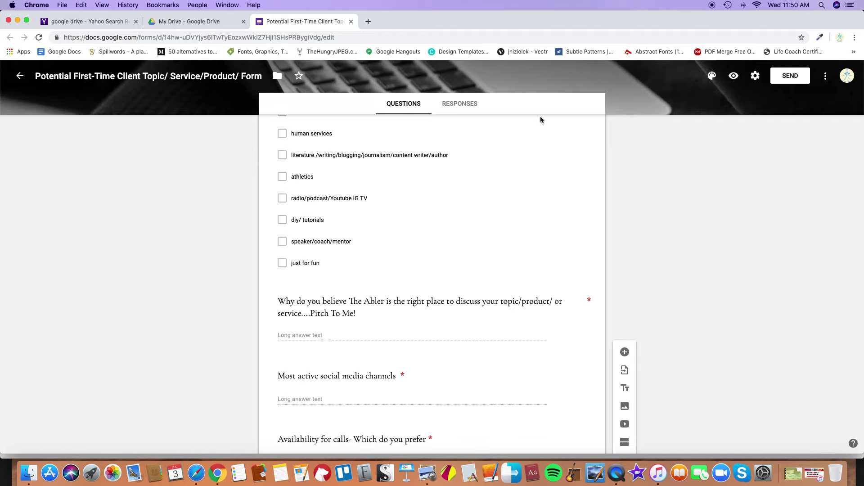
scroll(187, 78, up, 1)
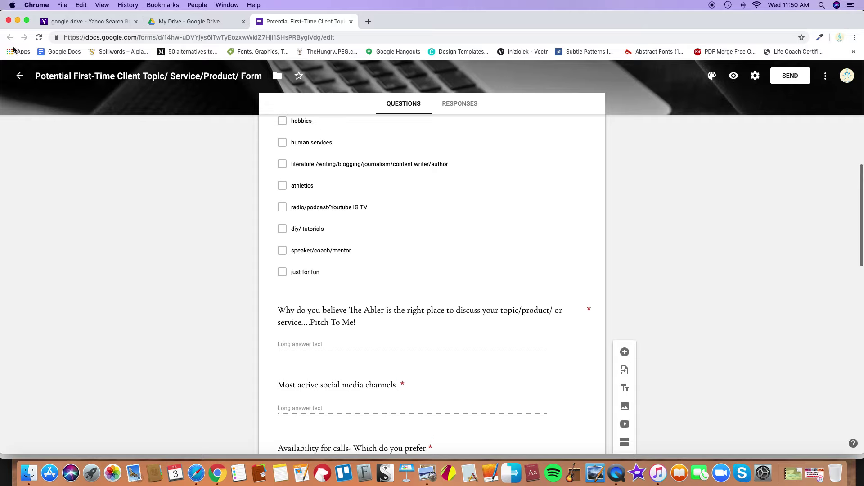
click(9, 21)
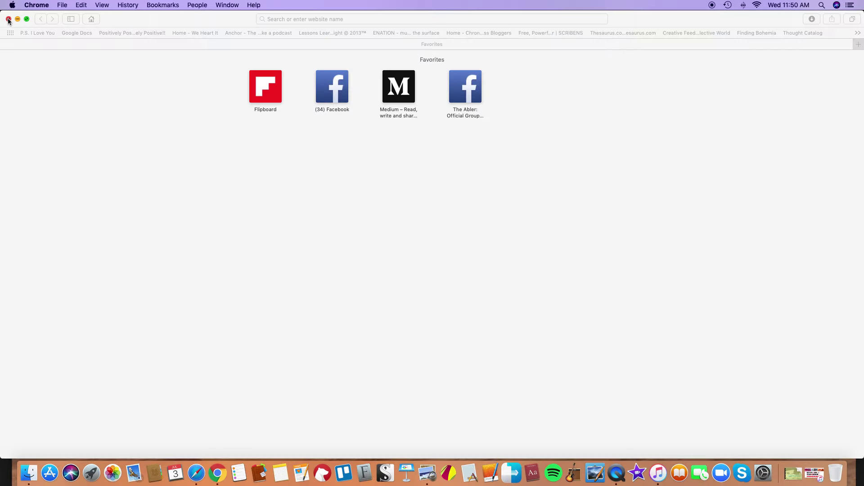
click(196, 474)
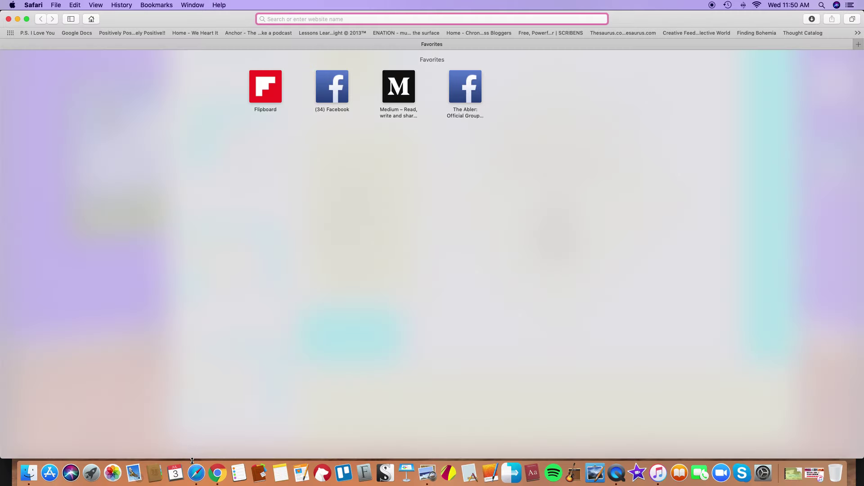
click(122, 5)
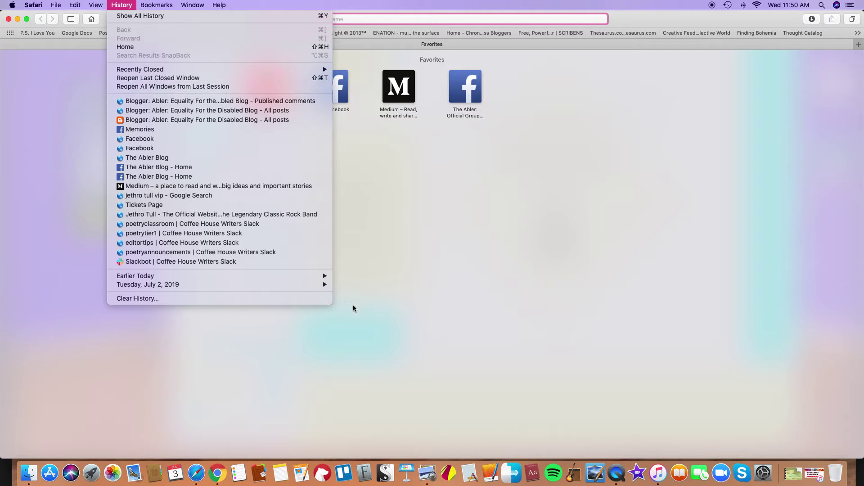
click(391, 325)
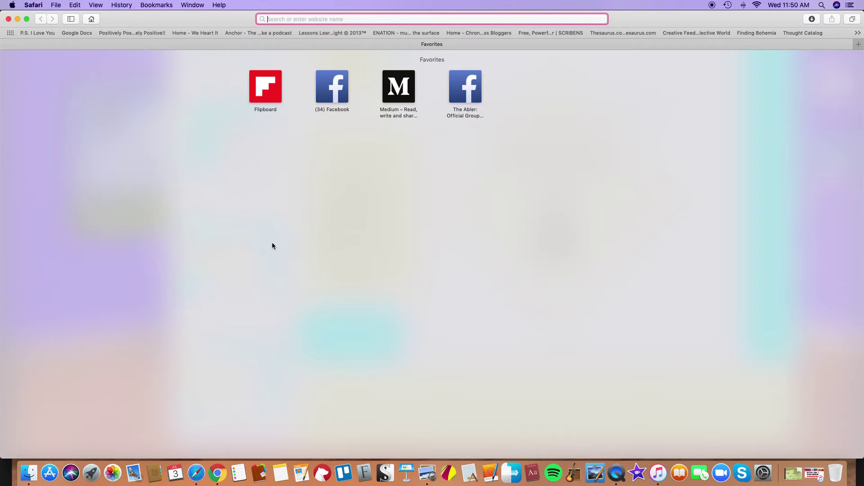
click(129, 8)
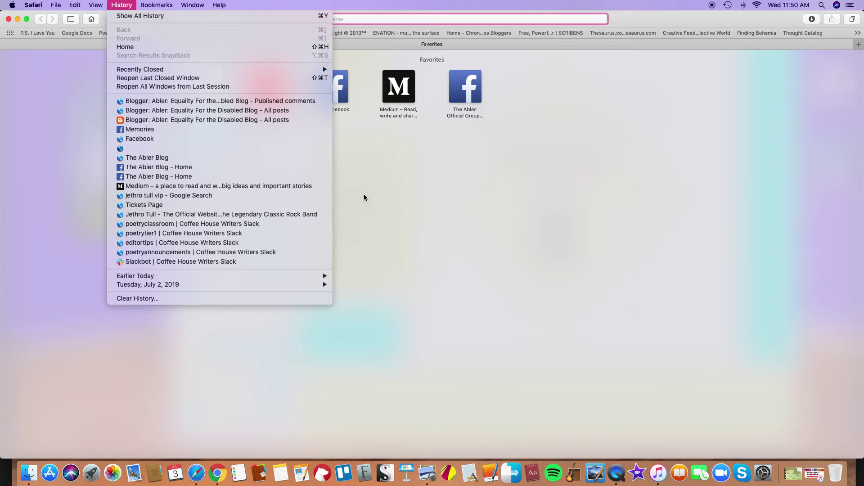
click(198, 475)
Switch to Chrome in a new window and search the web for "google drive".
click(218, 473)
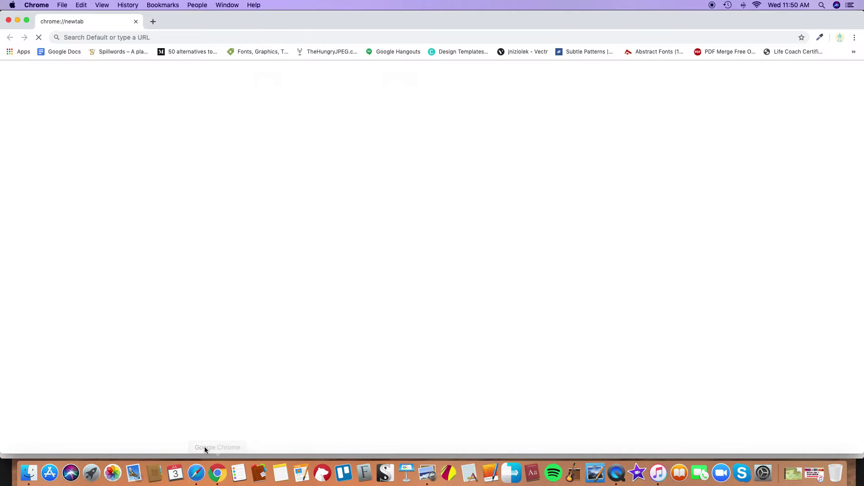
text(googlr)
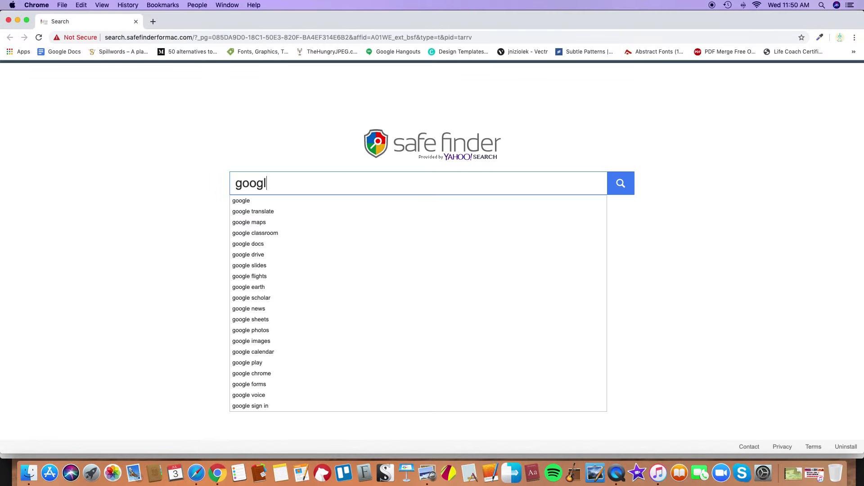
key(BackSpace)
key(BackSpace)
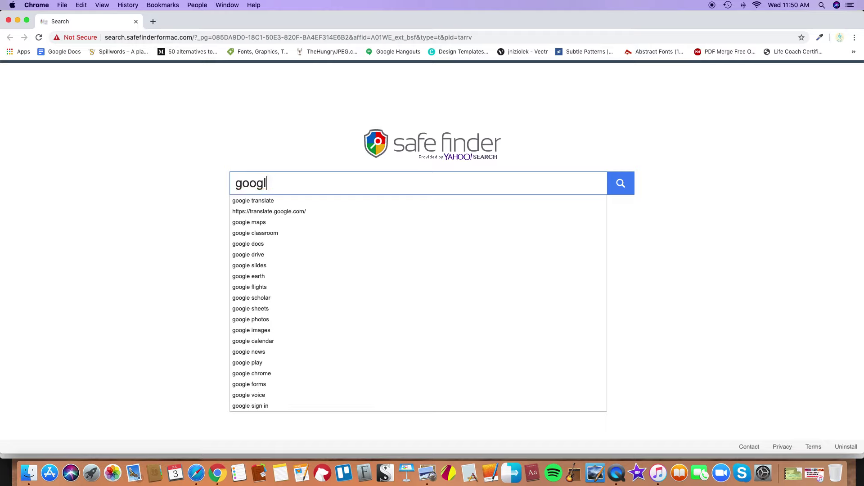
text(e d)
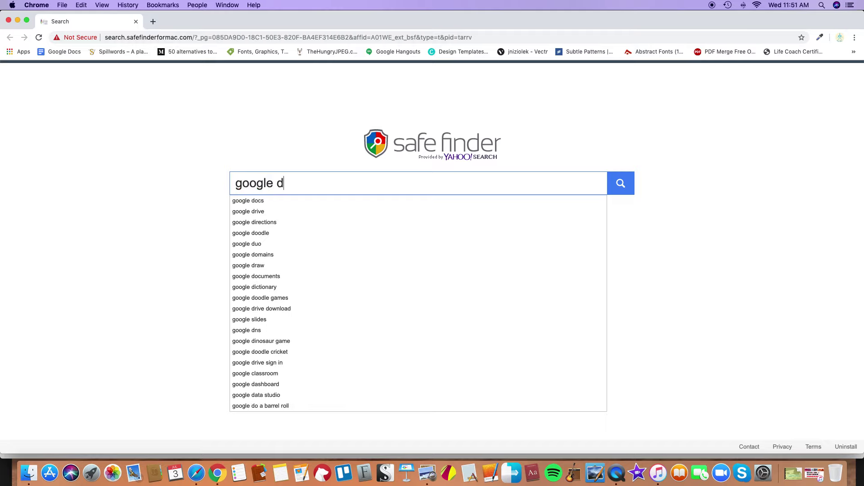
text(rive)
key(Return)
Open My Drive from the Google Drive search result and open Media Kit.pdf in the preview.
scroll(228, 306, down, 2)
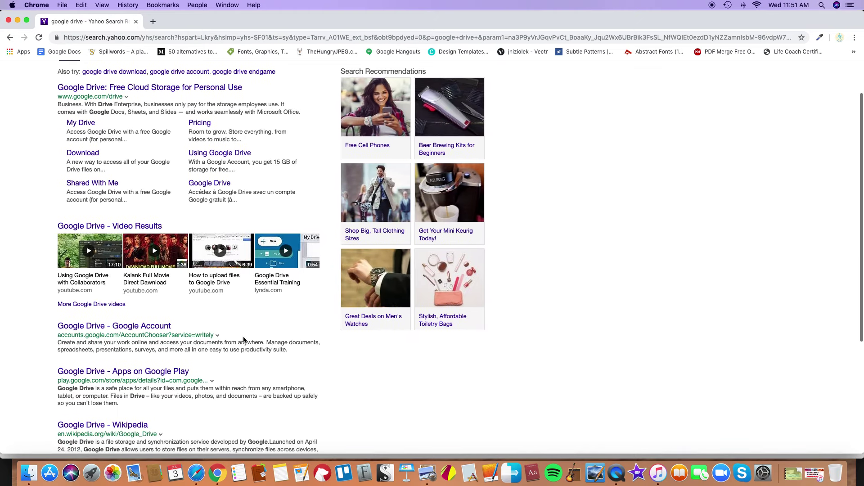
click(80, 123)
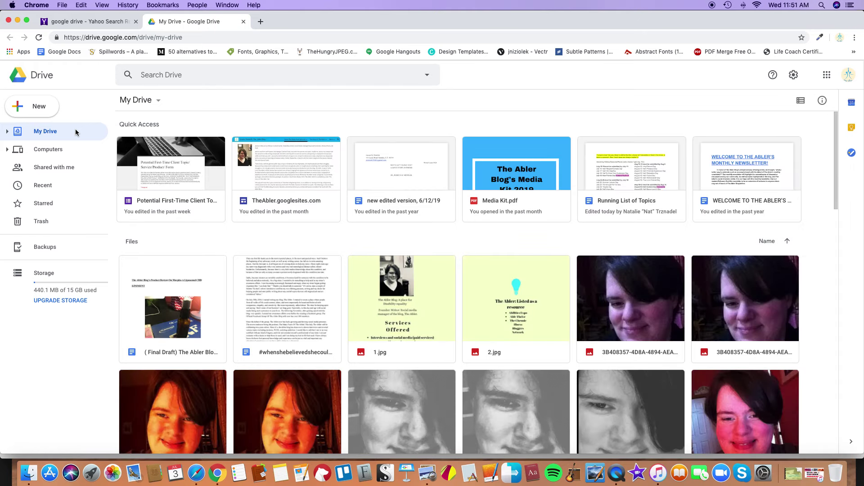
click(516, 167)
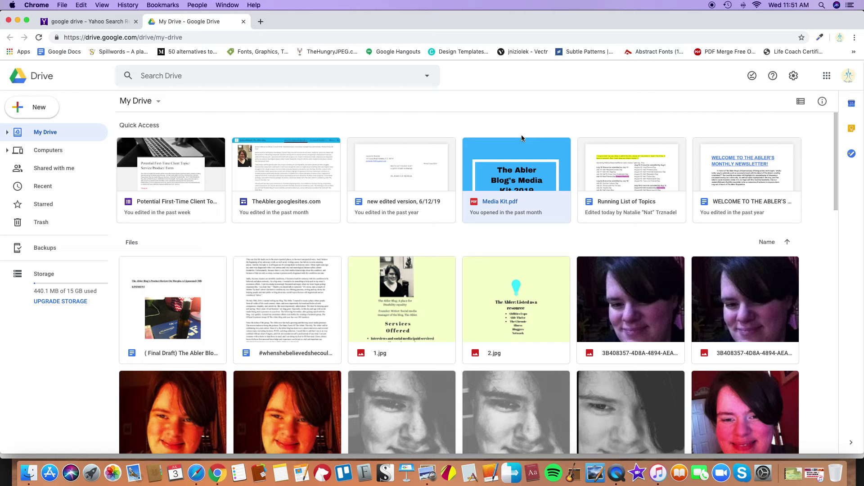
double_click(506, 155)
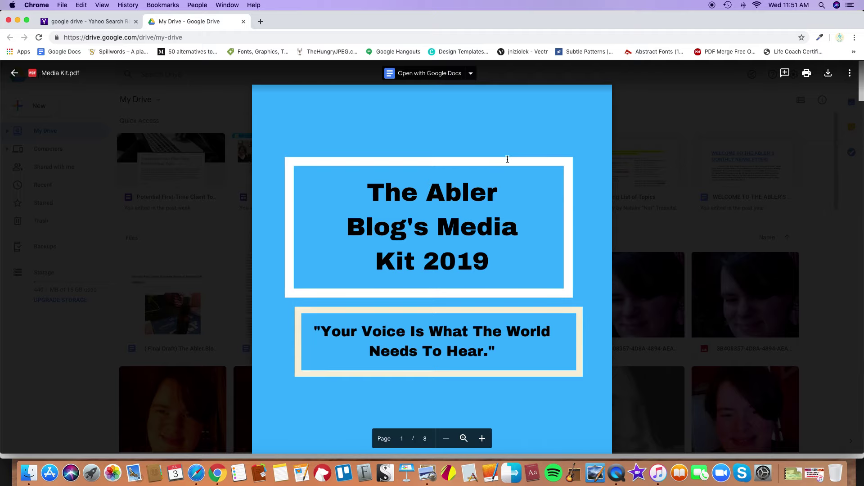
Review the media kit's cover and its overview page on the blog's founding, topics, community, mission and resource listings.
scroll(507, 159, down, 5)
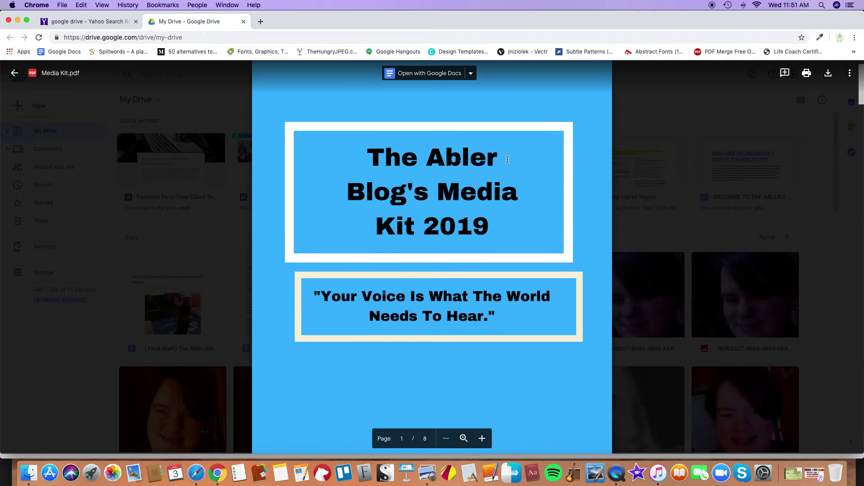
scroll(507, 159, down, 5)
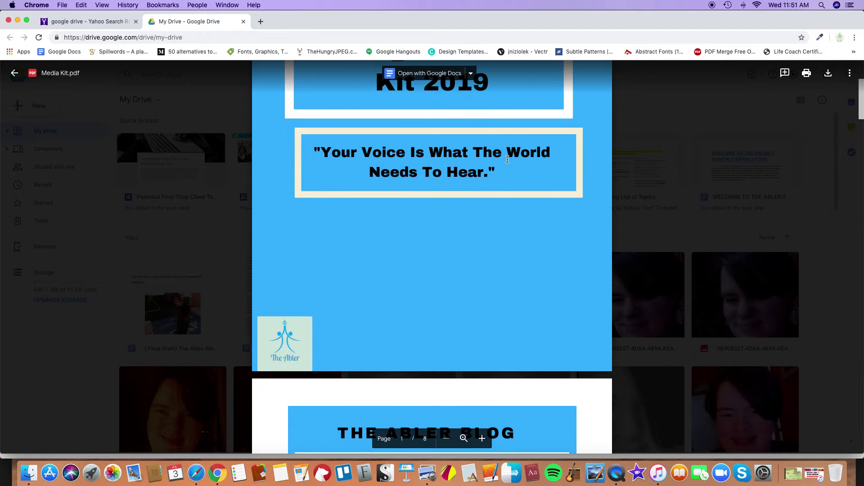
scroll(508, 159, down, 5)
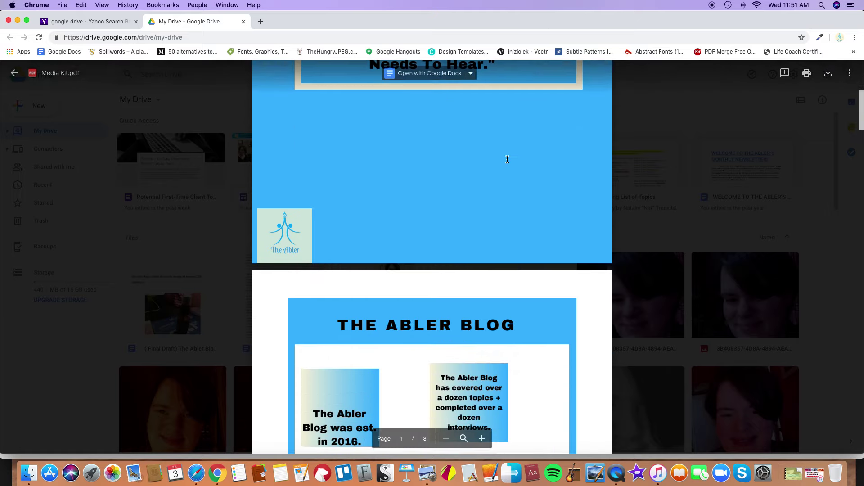
scroll(508, 160, down, 2)
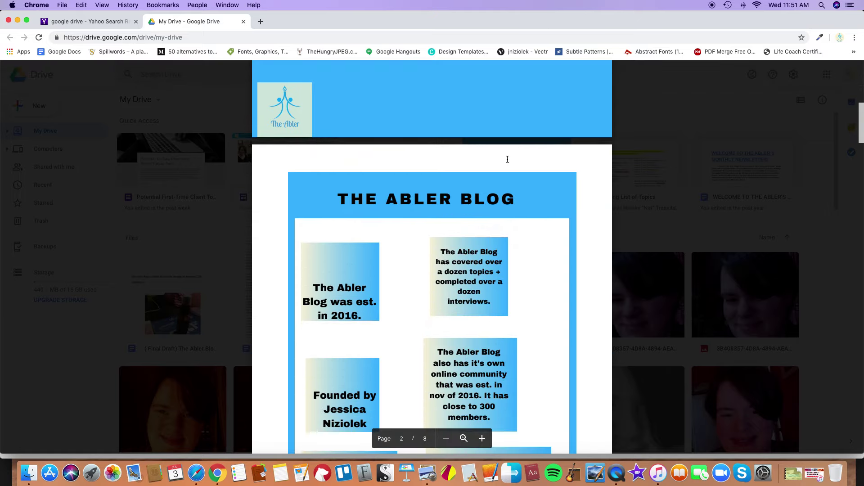
scroll(507, 159, down, 4)
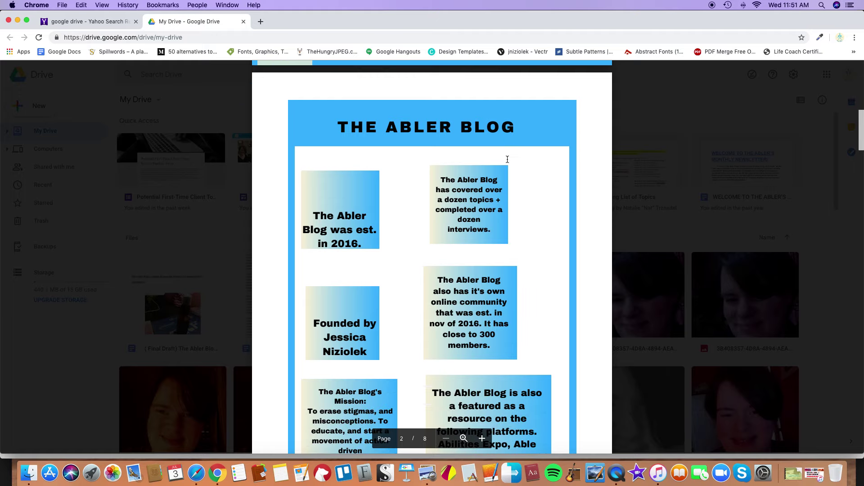
scroll(507, 160, down, 5)
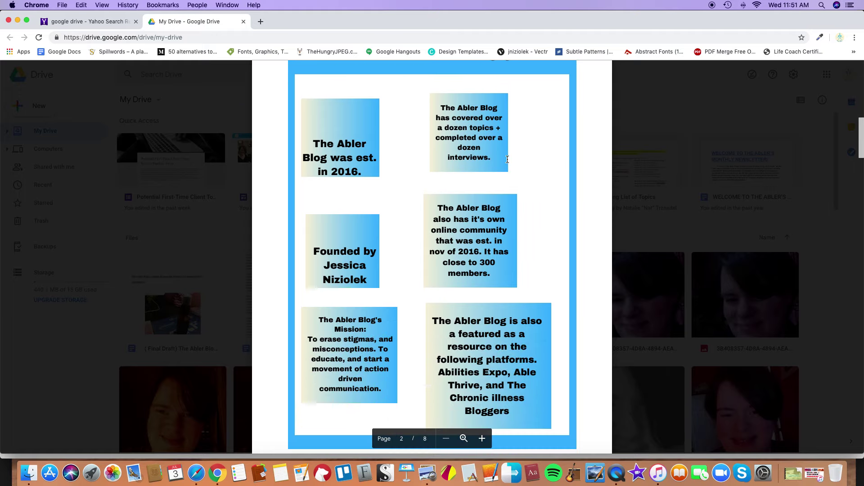
scroll(508, 159, down, 6)
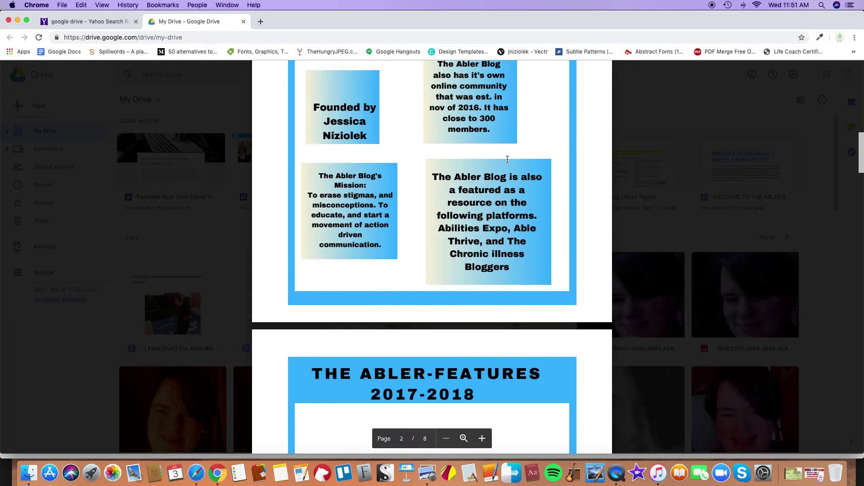
Look through the media kit's "The Abler-Features 2017-2018" page listing the sites and series that featured the blog.
scroll(507, 159, down, 4)
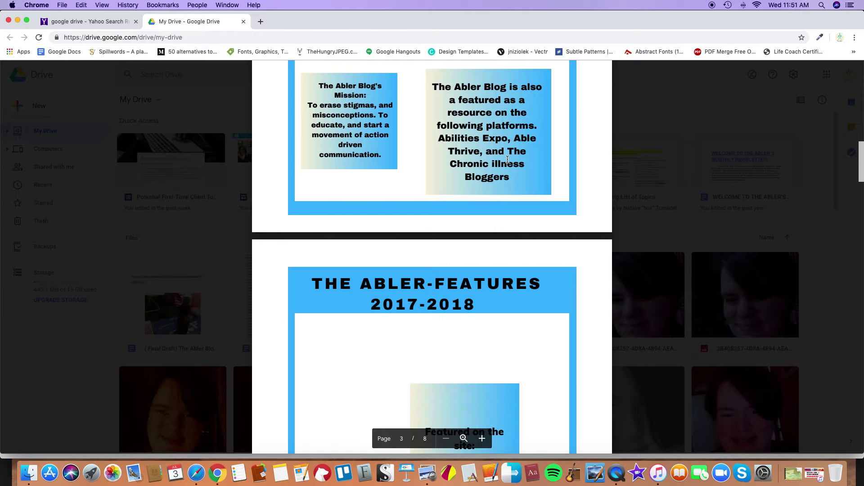
scroll(507, 159, down, 5)
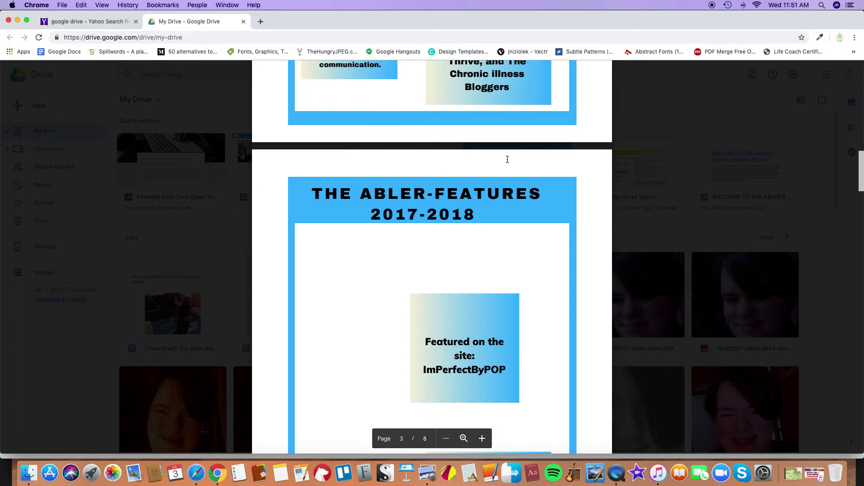
scroll(507, 160, down, 6)
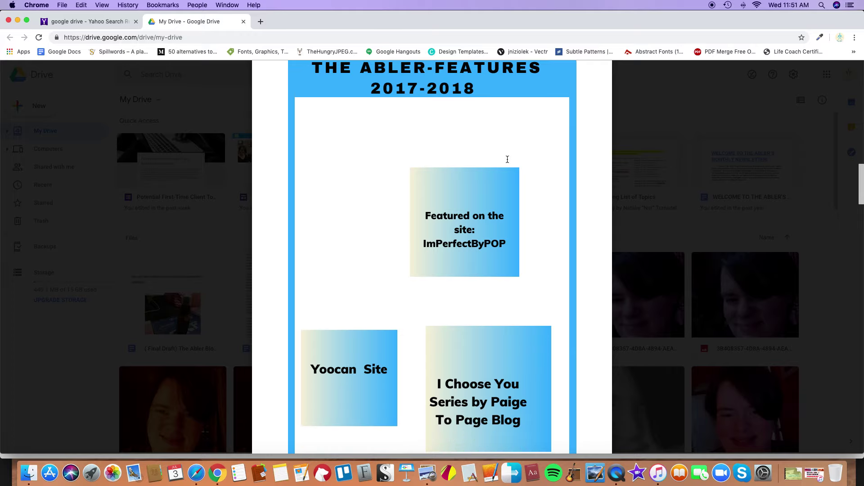
scroll(507, 159, down, 6)
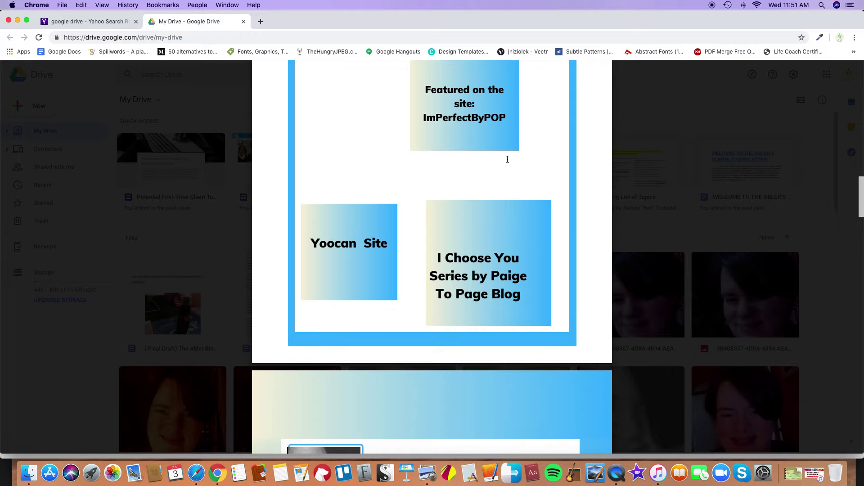
Read the biography on the media kit's "The Founder" page through to its closing lines.
scroll(507, 160, down, 5)
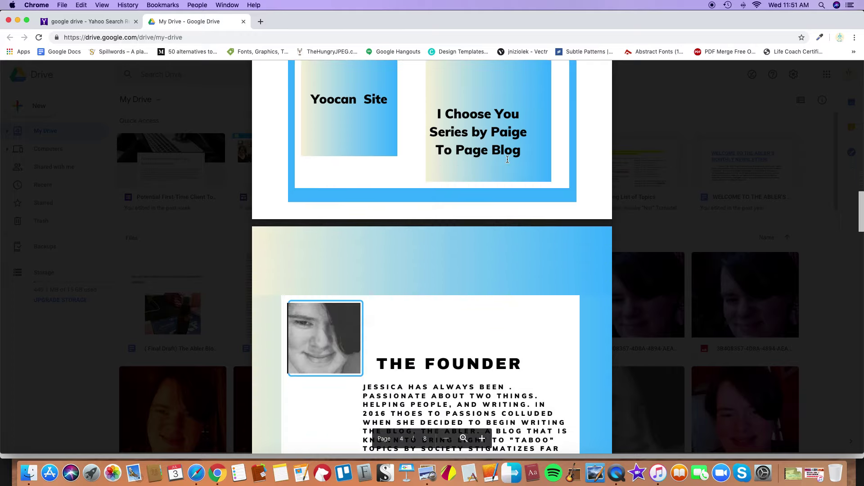
scroll(507, 159, down, 1)
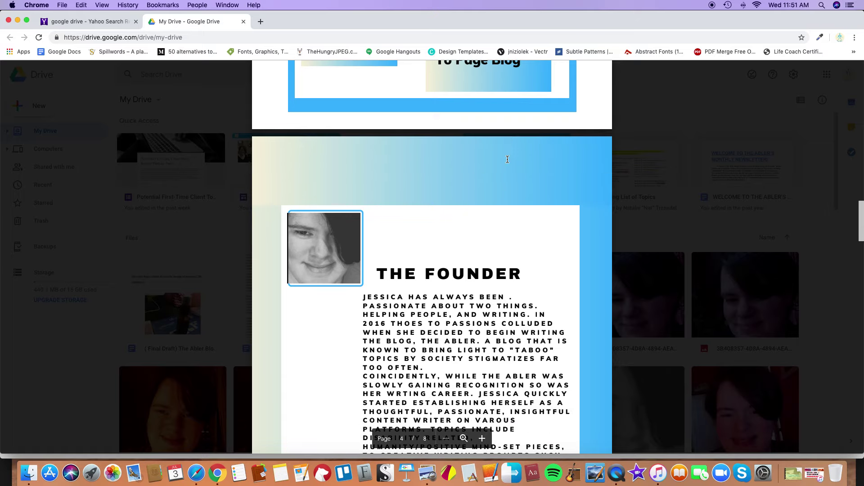
scroll(508, 159, down, 1)
scroll(508, 159, down, 1)
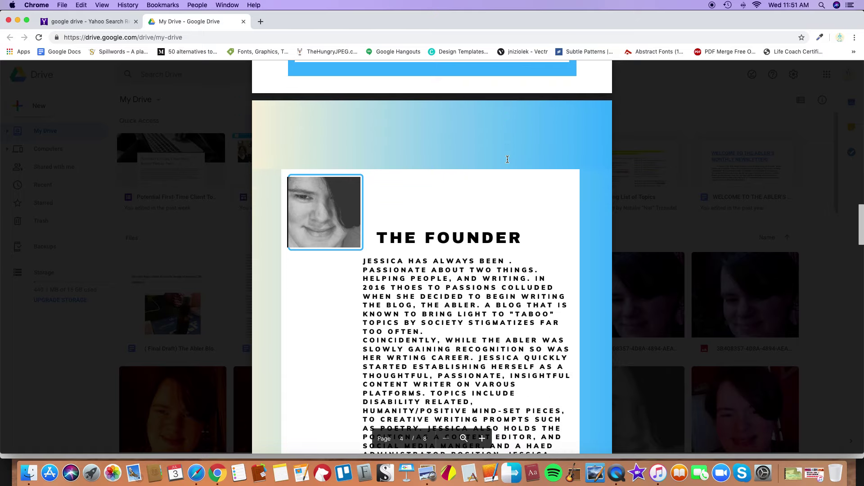
scroll(507, 159, down, 2)
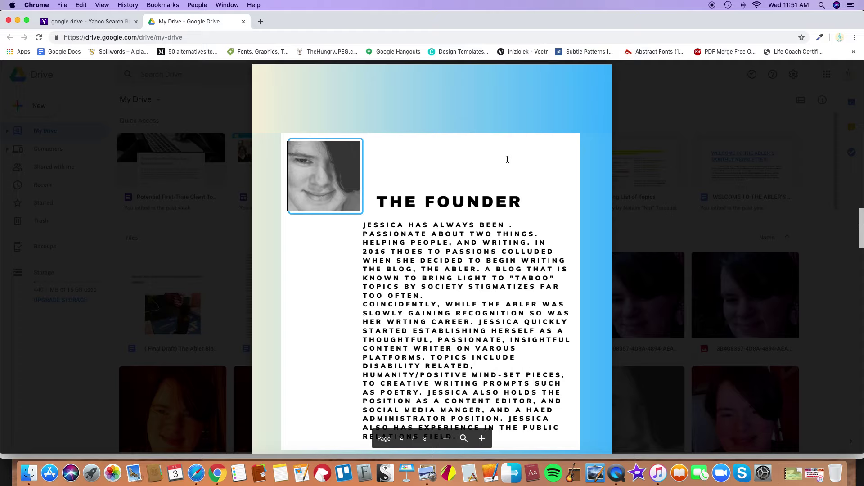
scroll(507, 160, down, 2)
scroll(508, 159, down, 1)
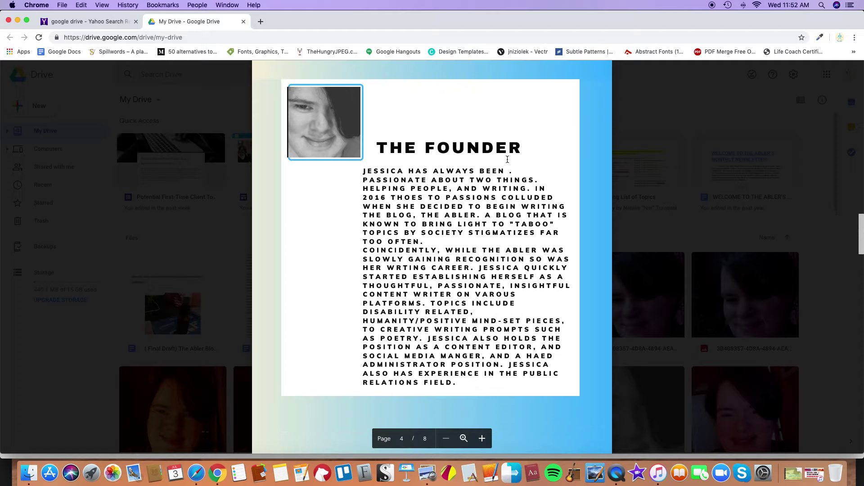
scroll(507, 160, down, 4)
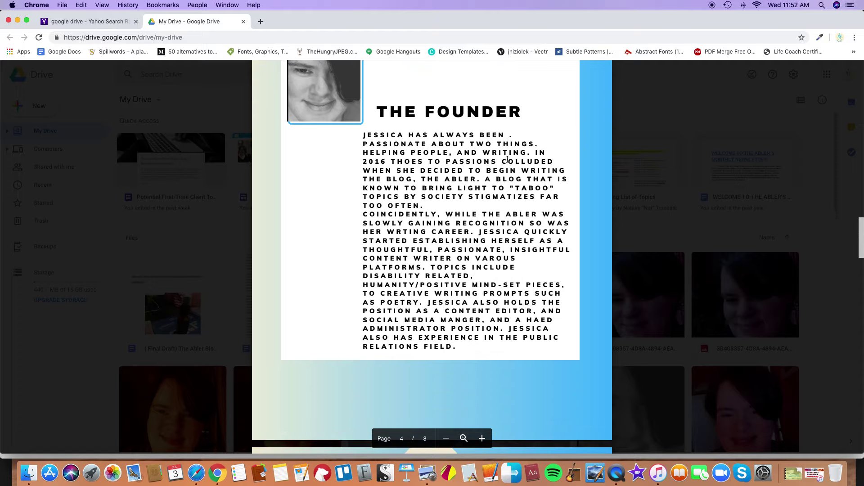
scroll(508, 159, down, 5)
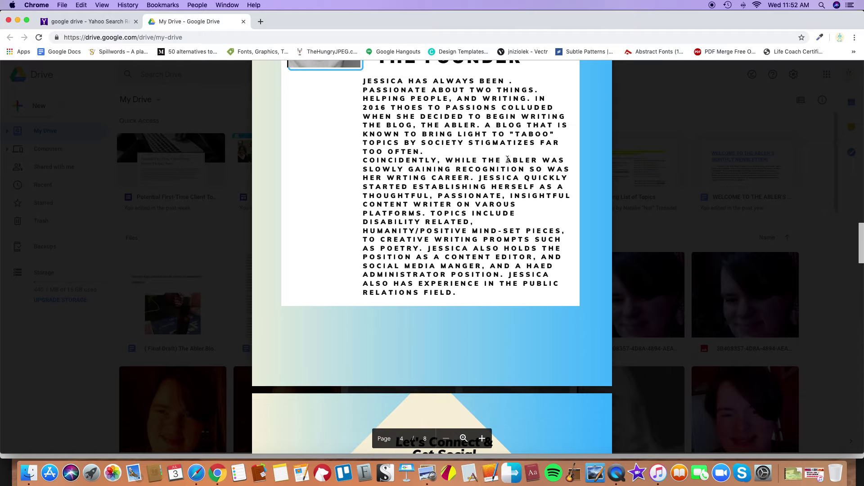
Examine the blog address and social media profiles on the "Let's Connect & Get Social" page.
scroll(507, 159, down, 7)
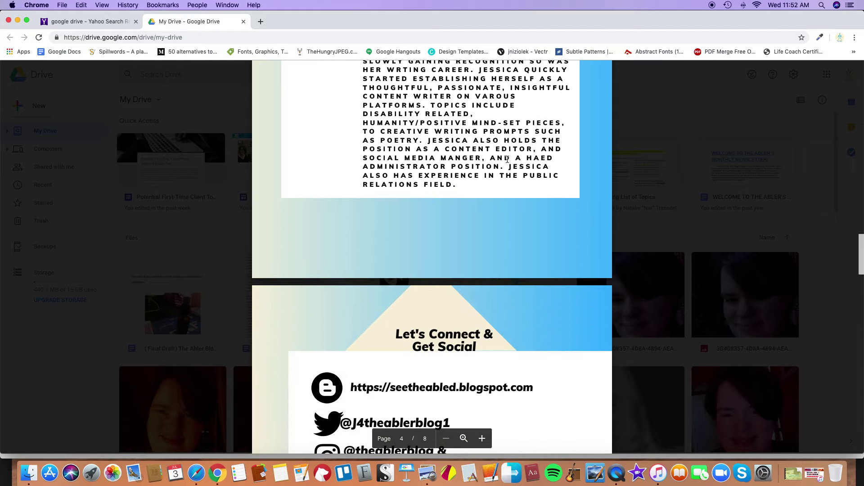
scroll(508, 159, down, 7)
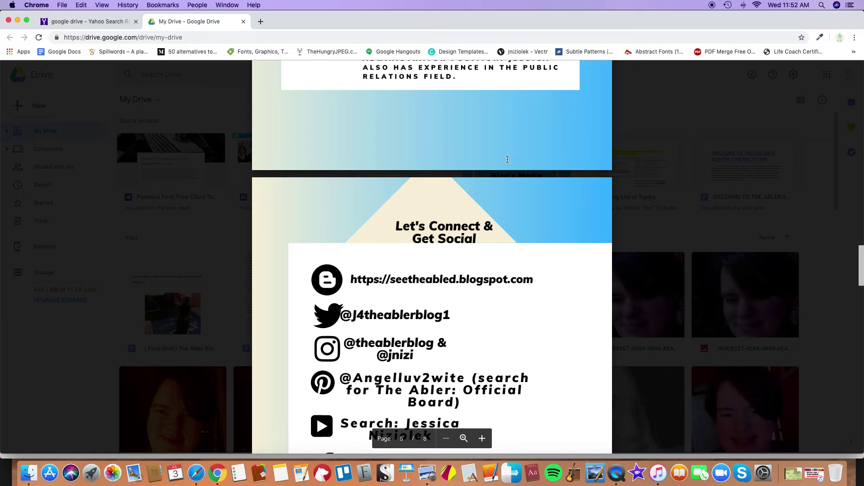
scroll(508, 159, down, 7)
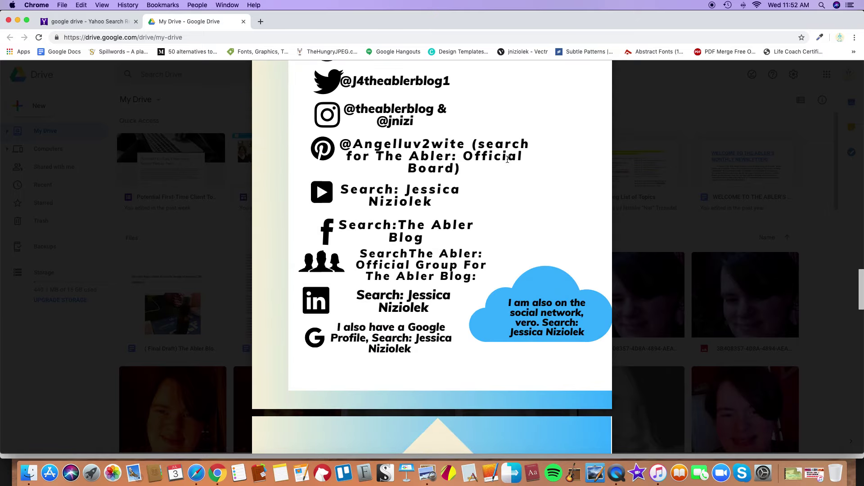
scroll(507, 159, down, 6)
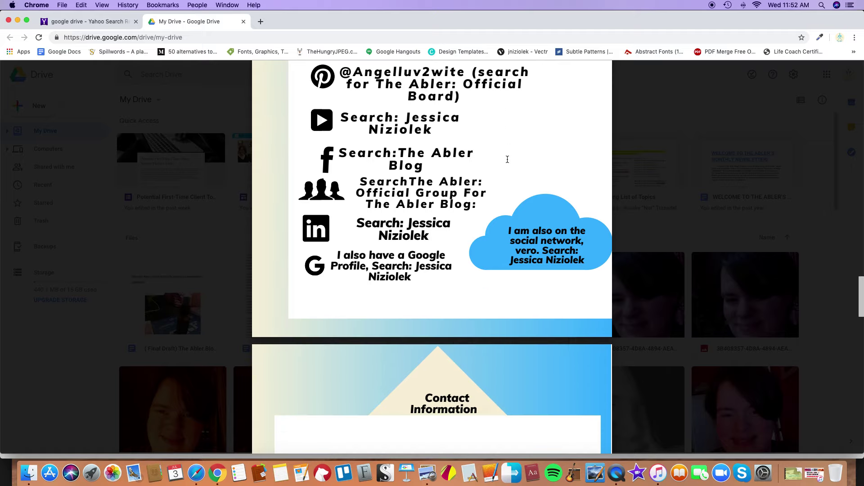
Review the "Contact Information" page, covering e-mail, phone, the blog's contact form and online meeting options.
scroll(508, 159, down, 5)
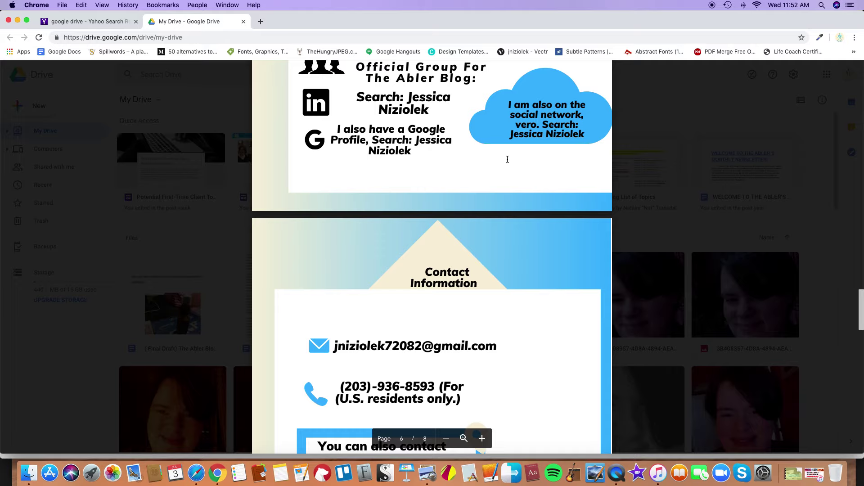
scroll(507, 159, down, 2)
scroll(508, 159, down, 3)
scroll(507, 160, down, 2)
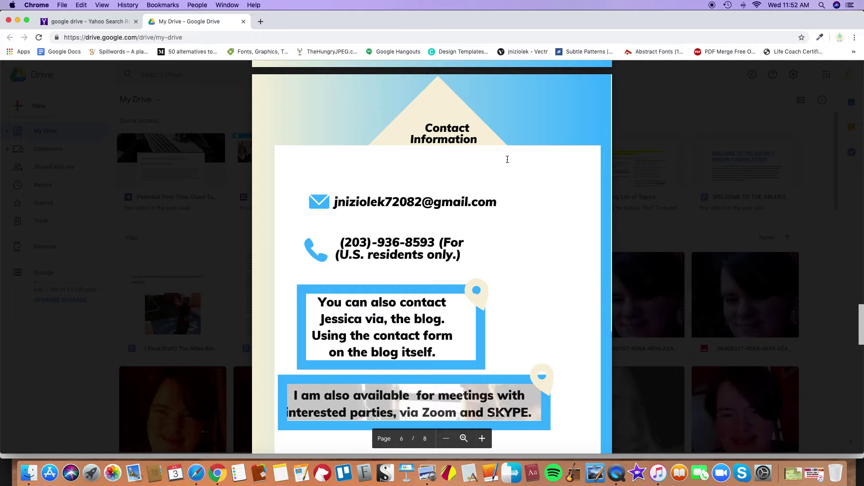
scroll(507, 160, down, 2)
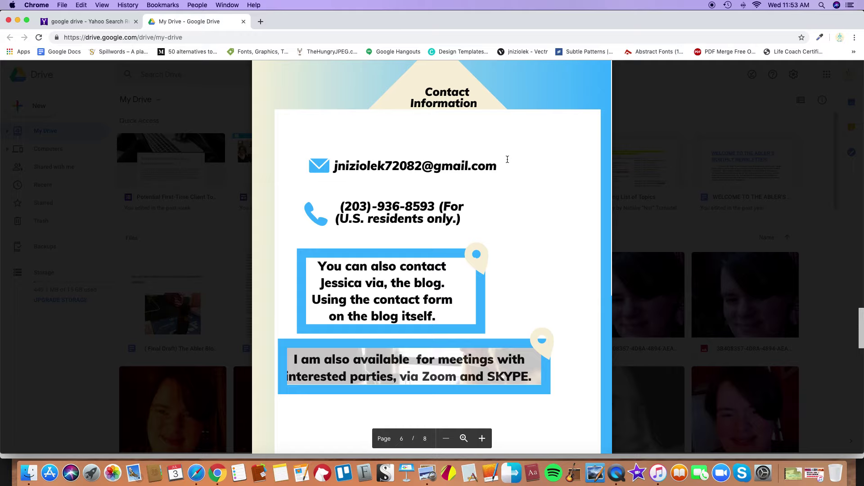
scroll(508, 160, down, 5)
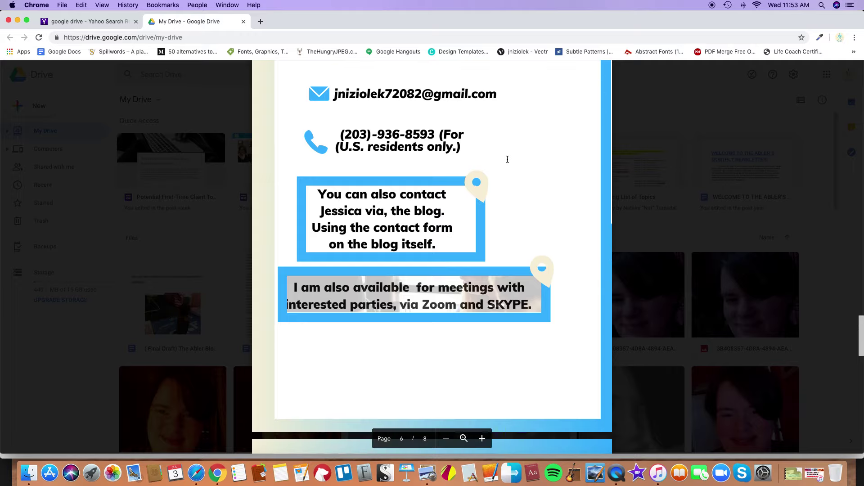
Review the media kit's first "Paid Services By The Abler" page, covering the payment note, social media package prices and platform discounts.
scroll(508, 159, down, 5)
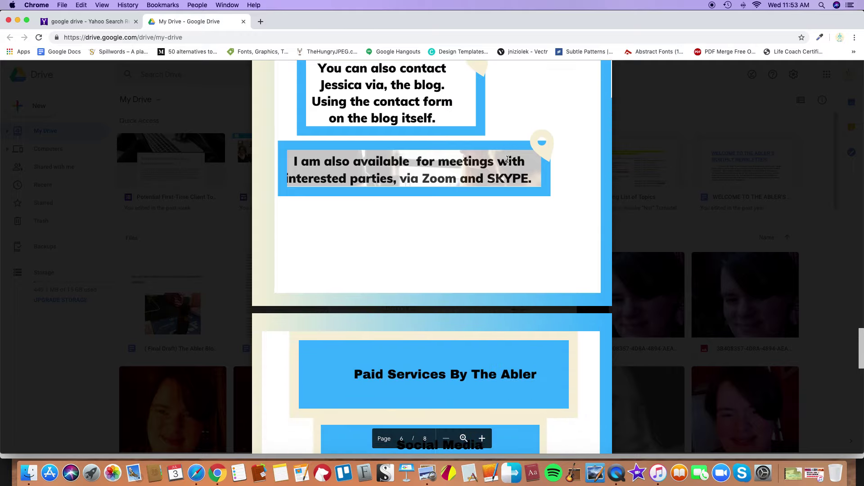
scroll(508, 160, down, 5)
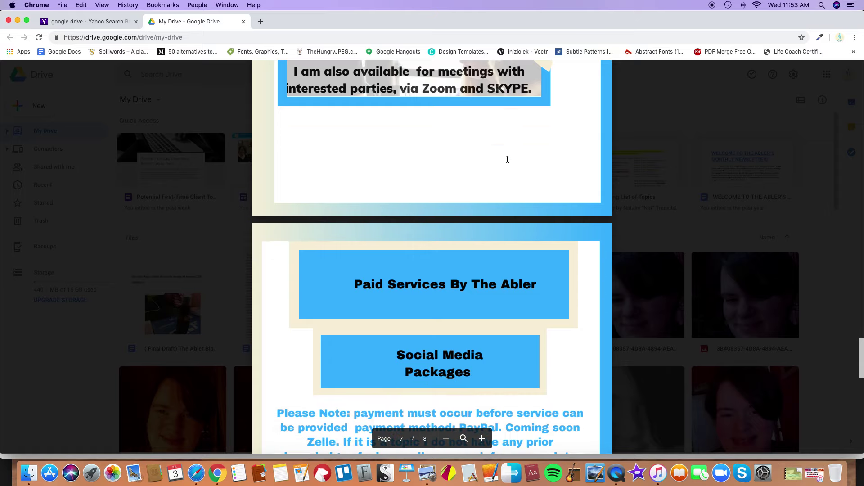
scroll(507, 159, down, 3)
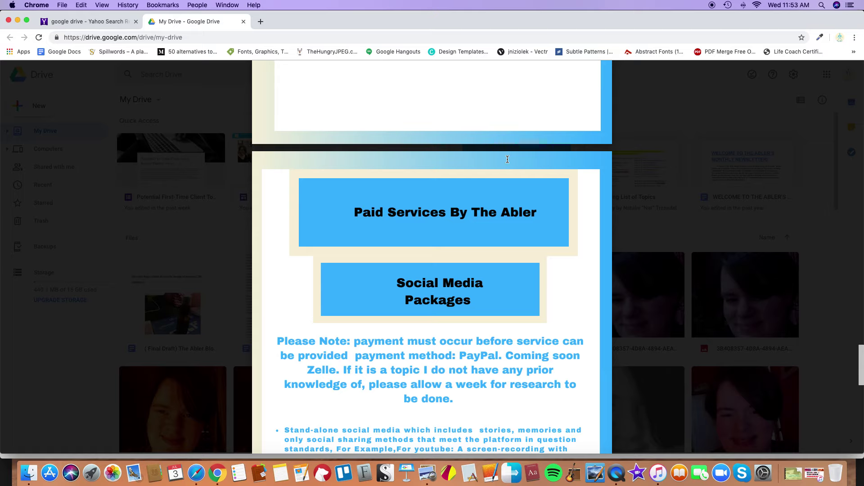
scroll(508, 160, down, 5)
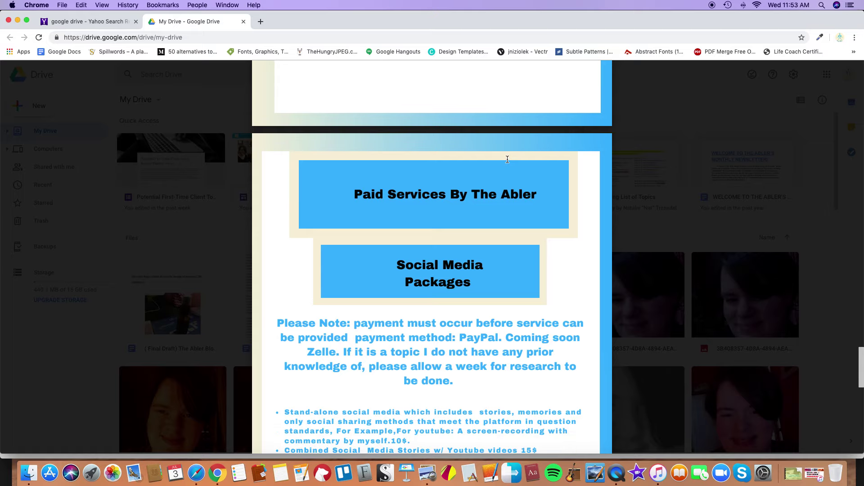
scroll(507, 160, down, 4)
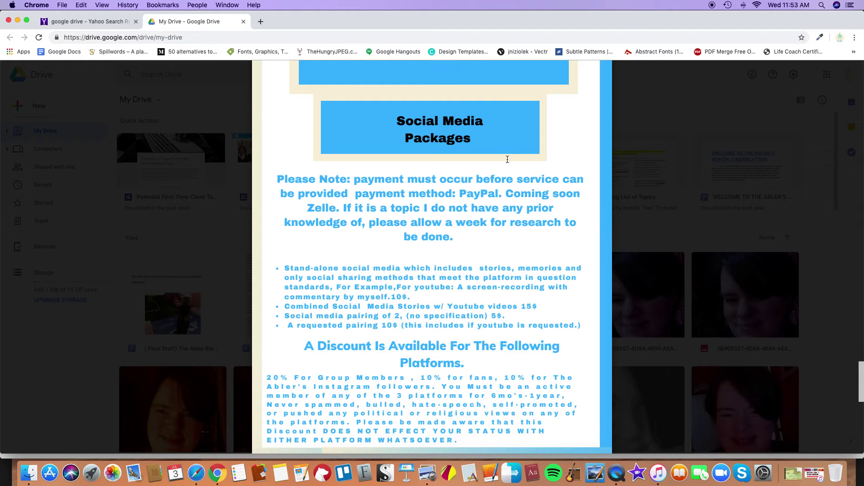
scroll(507, 159, down, 3)
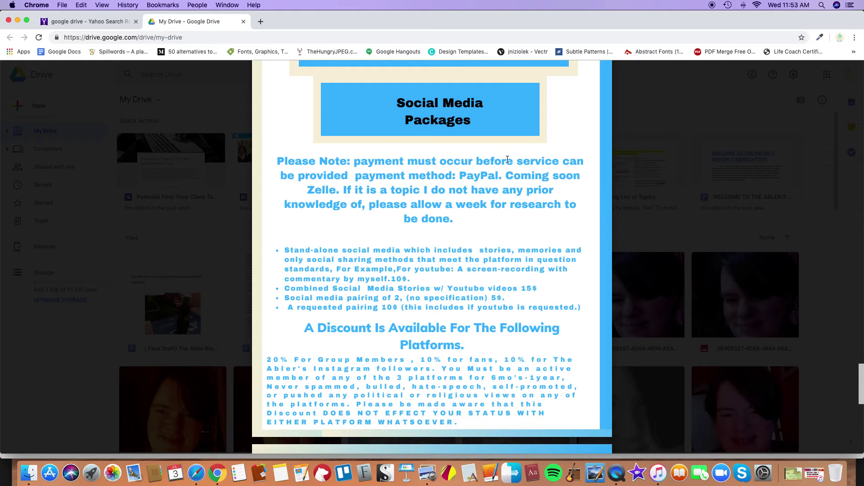
scroll(508, 160, down, 7)
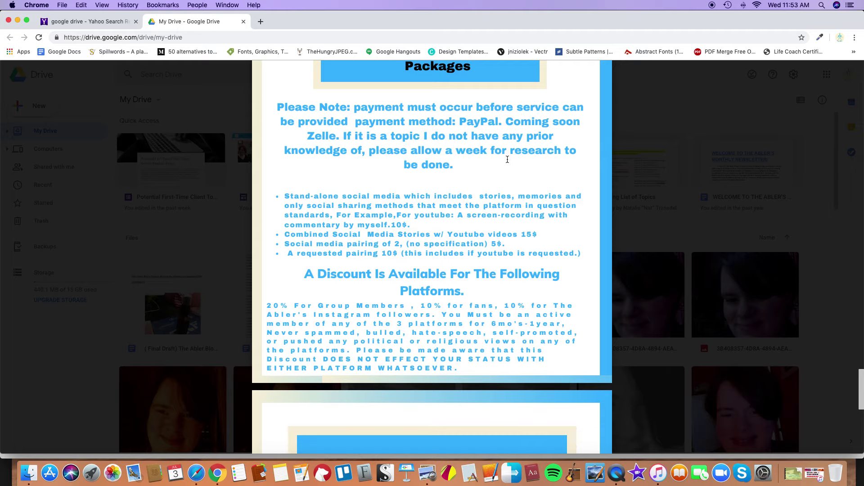
Review the media kit's last page, covering the larger social media pairing and the three interview packages.
scroll(507, 159, down, 8)
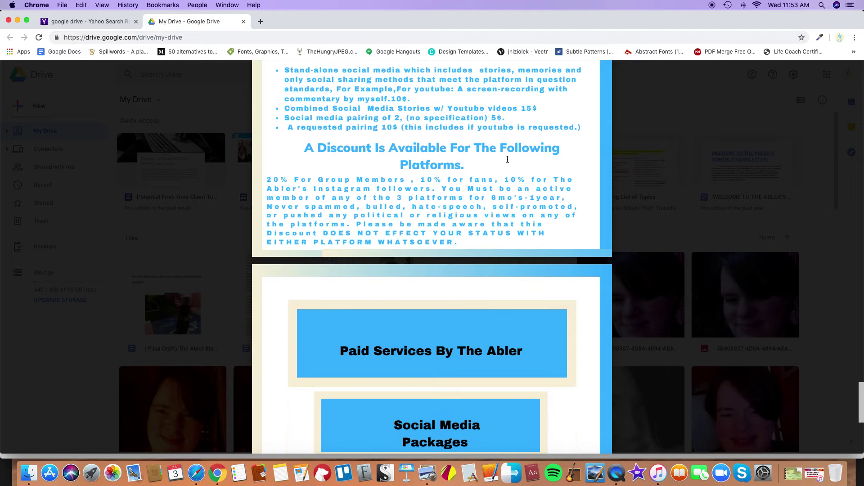
scroll(507, 159, down, 7)
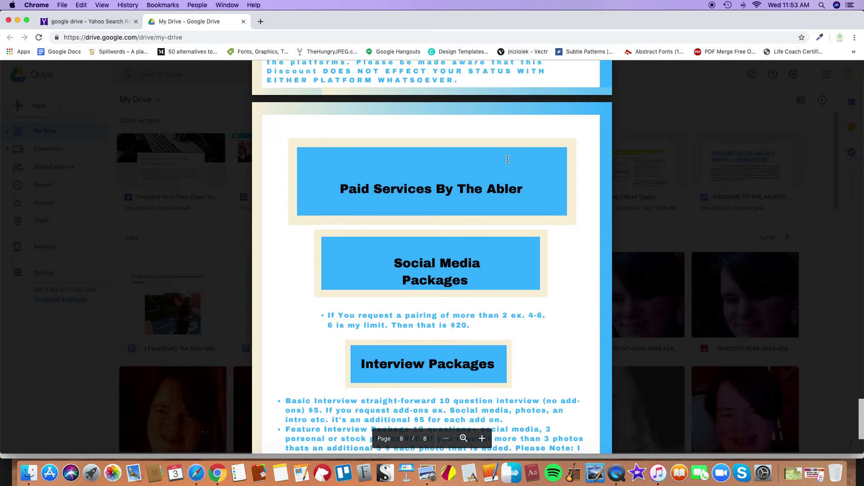
scroll(507, 160, down, 3)
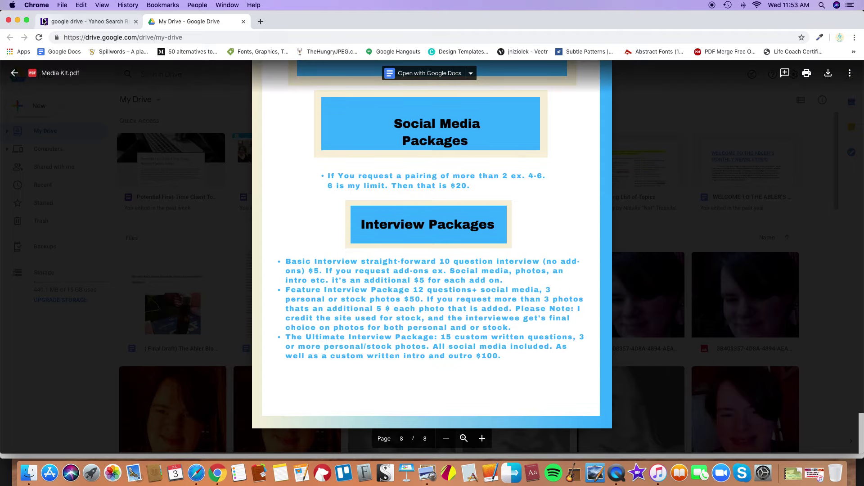
Close the Google Drive browser window and open Medium from the favorites in Safari.
click(8, 20)
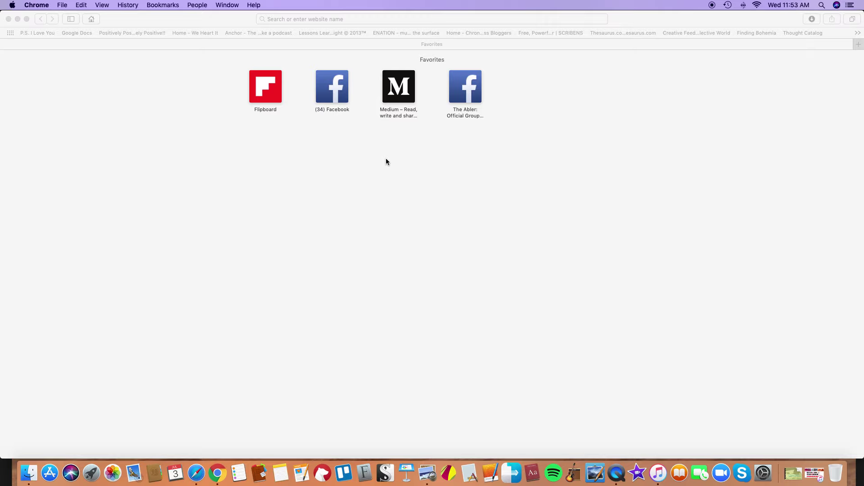
key(cmd+q)
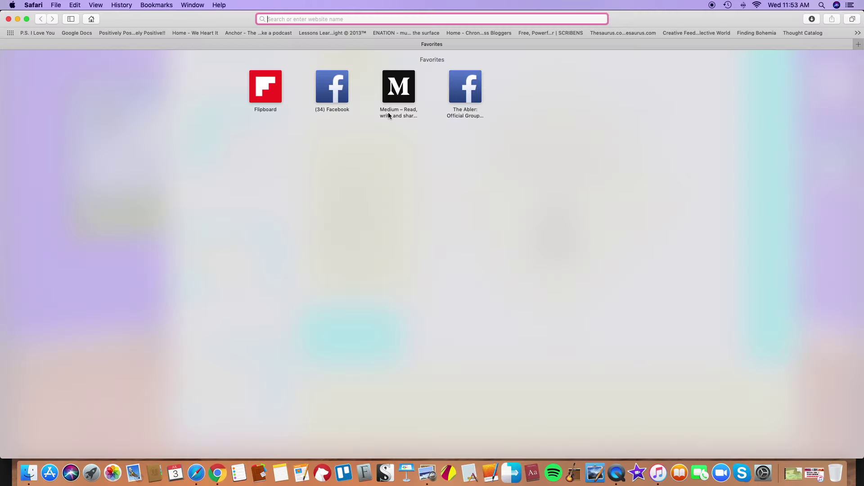
click(402, 85)
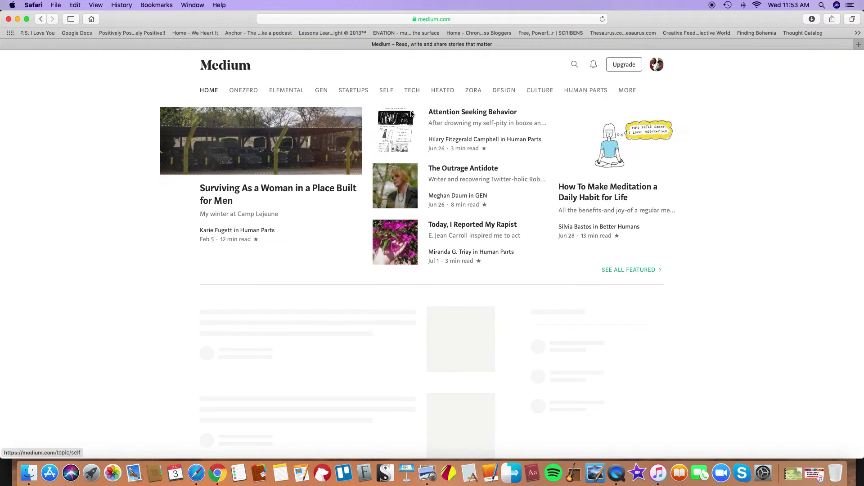
Go to the account's own Medium stories and show the published ones.
click(657, 65)
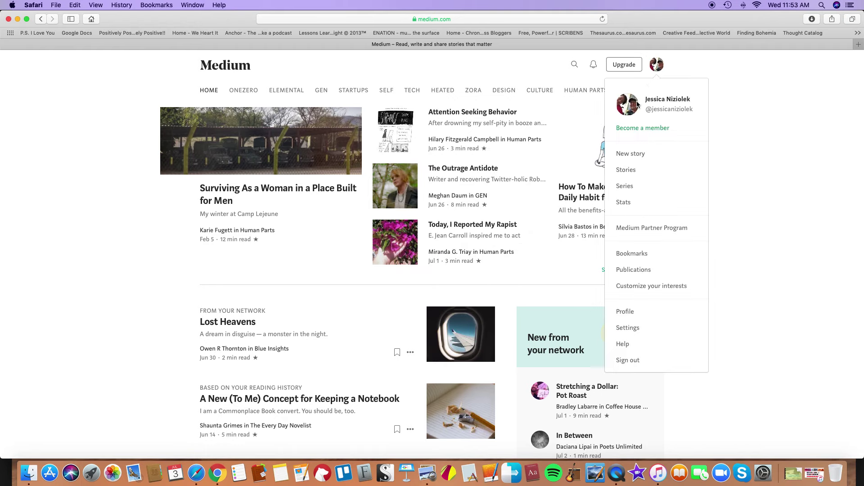
click(625, 171)
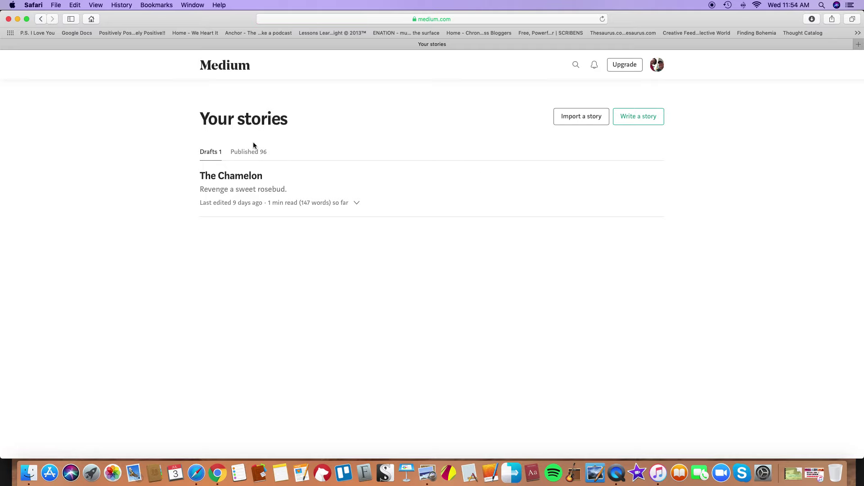
click(254, 154)
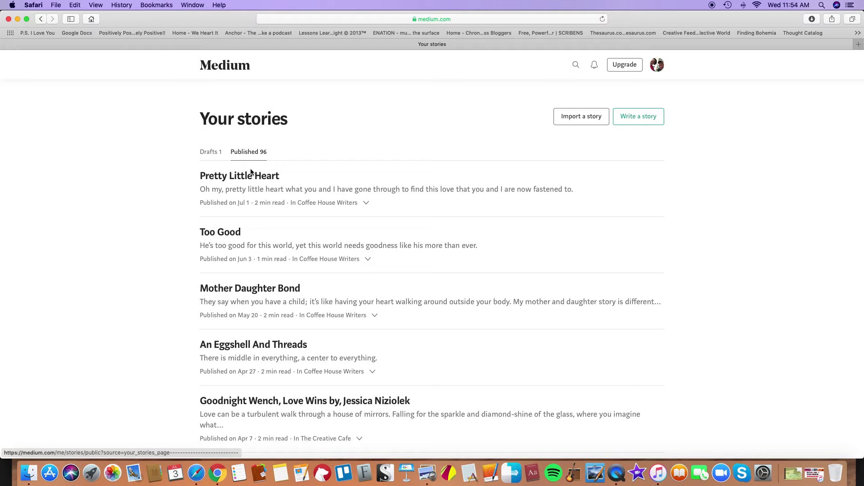
Open the published story "Pretty Little Heart" and look over its header image and opening lines.
click(251, 176)
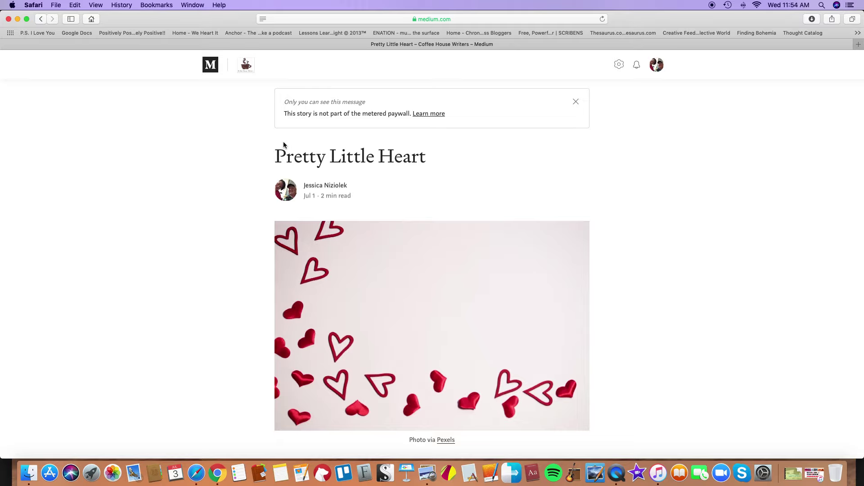
scroll(283, 145, down, 3)
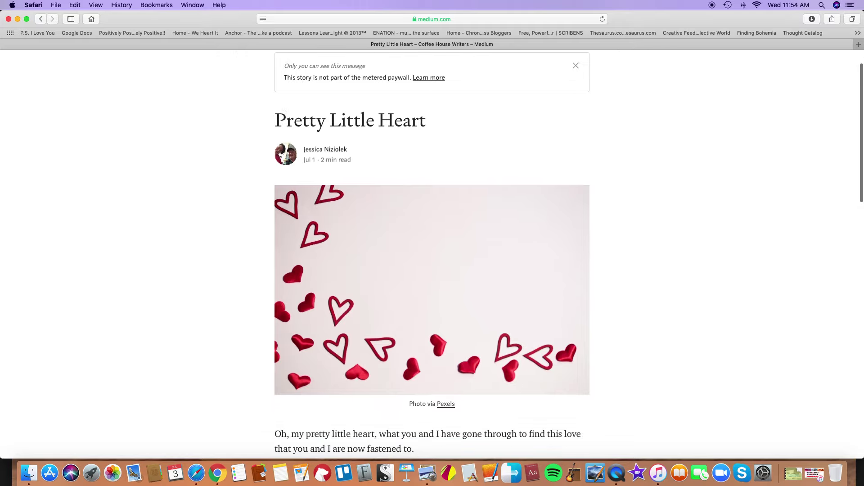
mouse_move(285, 121)
scroll(286, 121, down, 2)
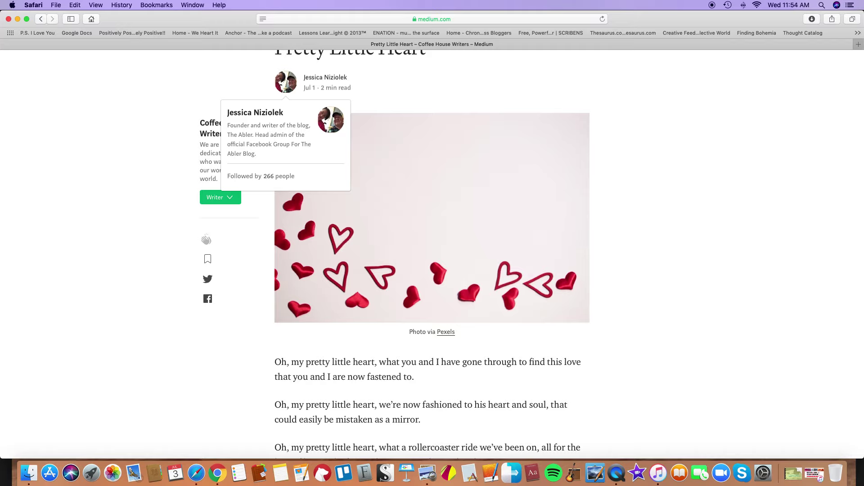
scroll(432, 252, down, 2)
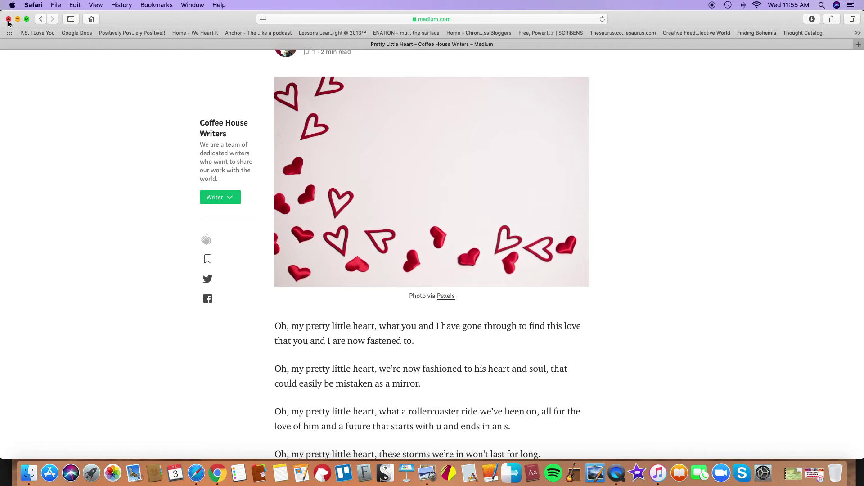
Close the Medium browser window and the "Paid Services Presentation For The Abler" PDF to clear the desktop.
click(8, 19)
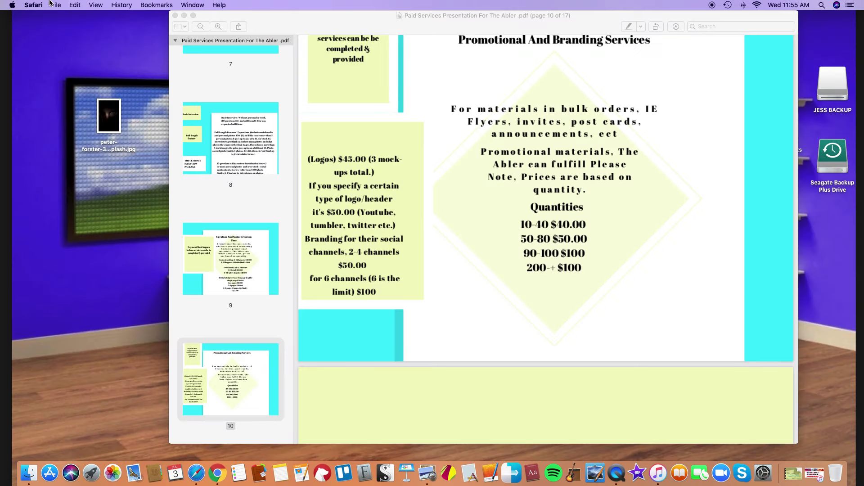
click(175, 15)
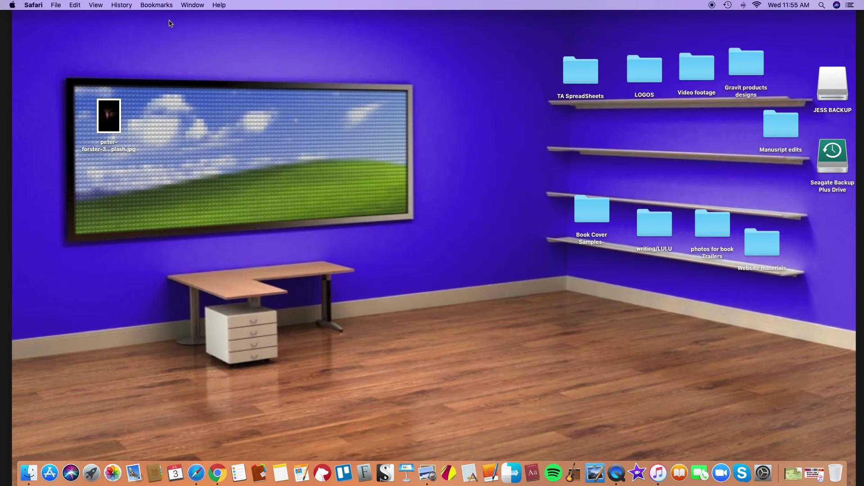